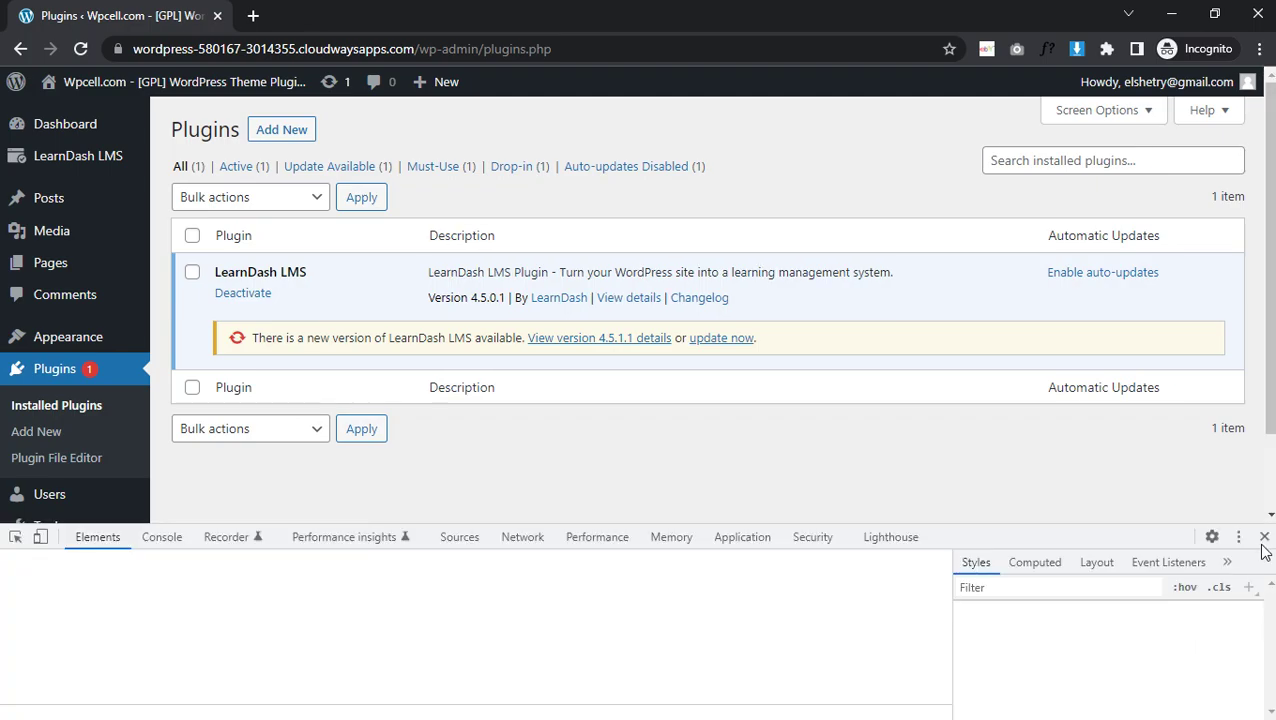
Step: Close DevTools and open the LearnDash setup wizard, showing site setup and design Completed
left_click(1262, 537)
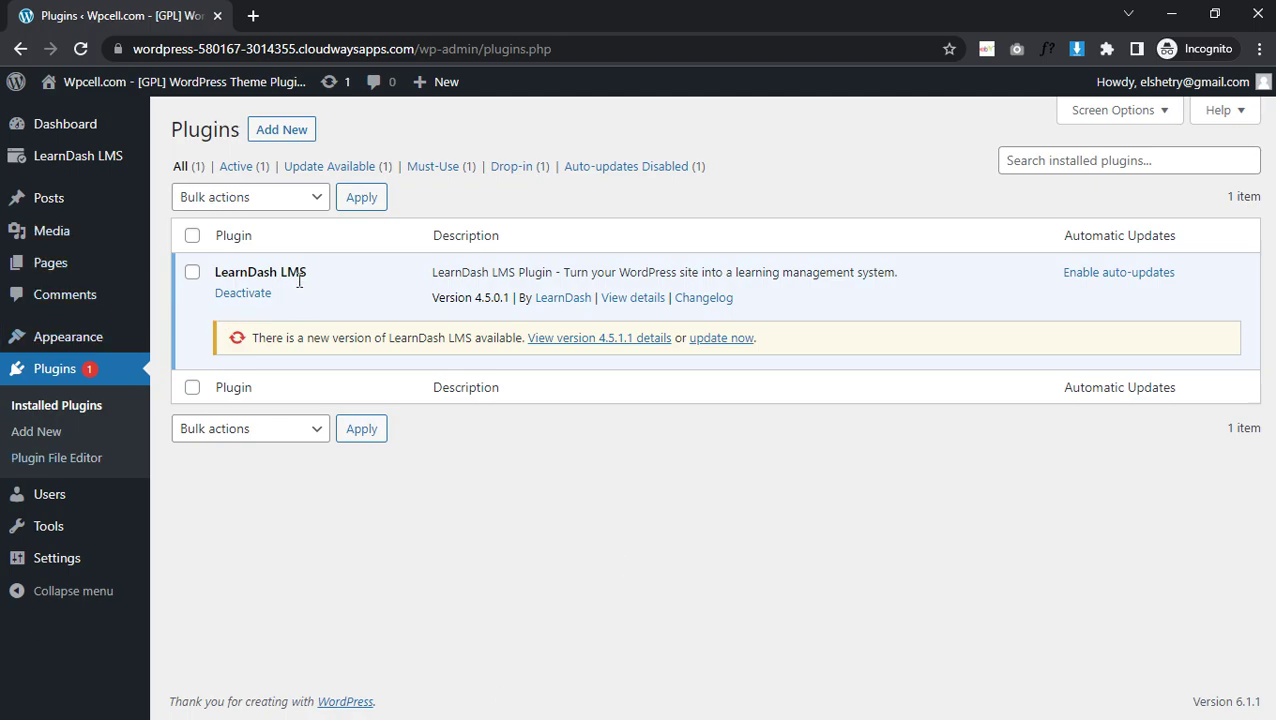
mouse_move(134, 172)
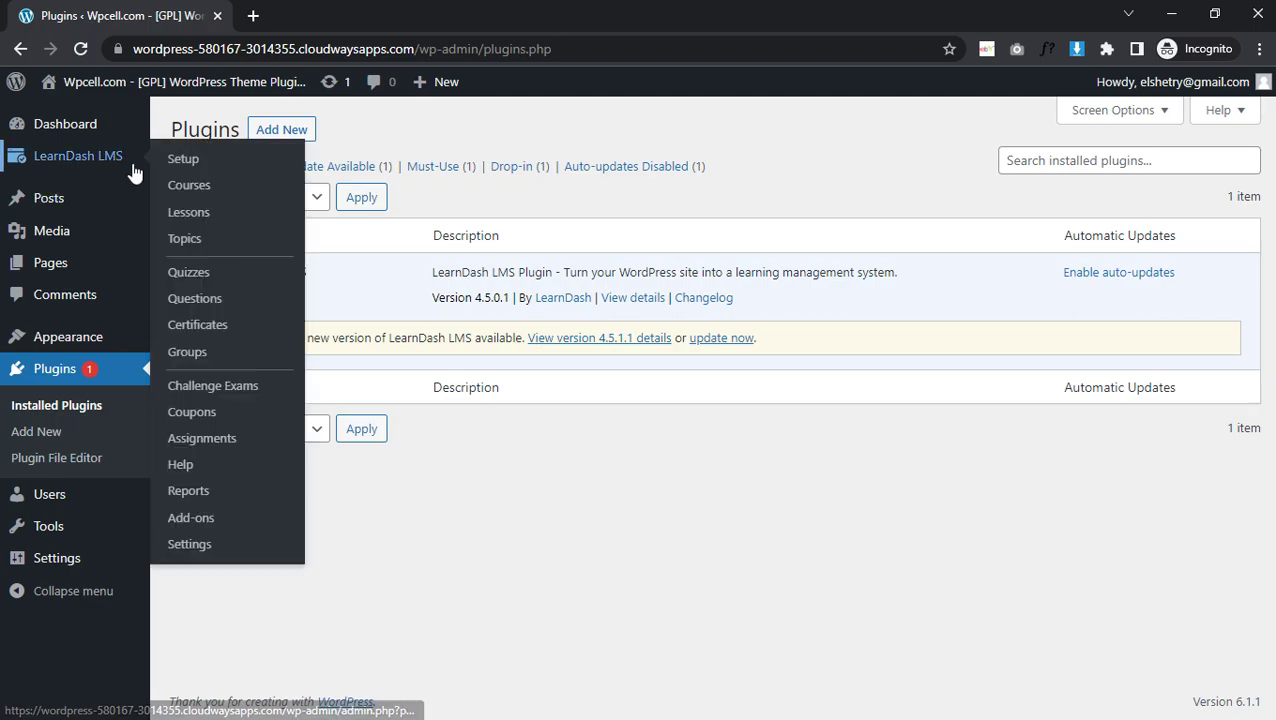
left_click(200, 170)
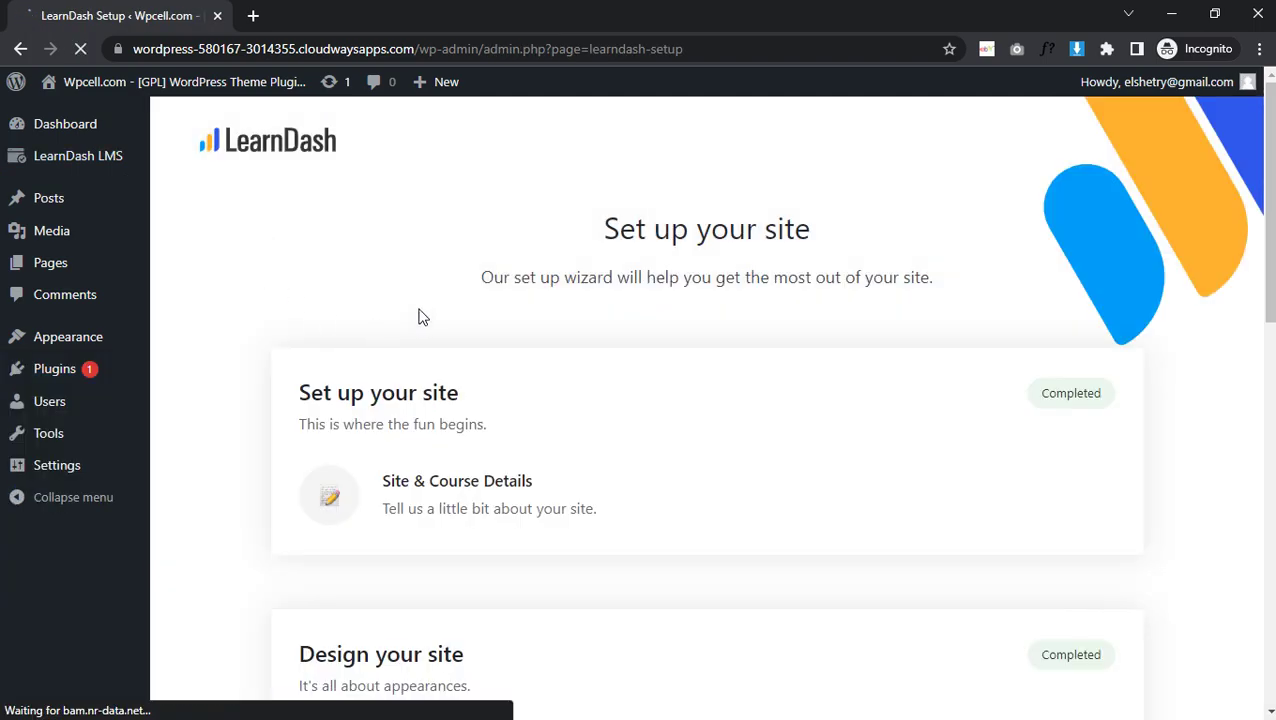
double_click(1064, 396)
scroll(1025, 508, "down", 3)
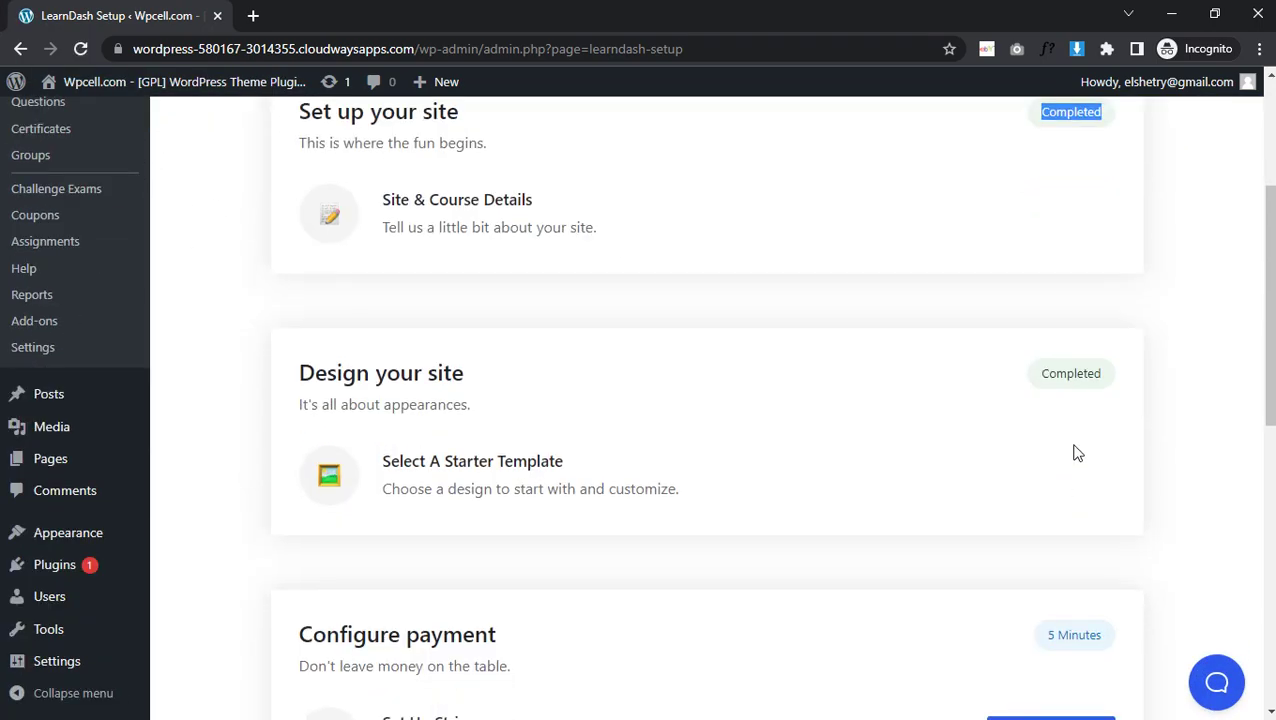
double_click(1076, 373)
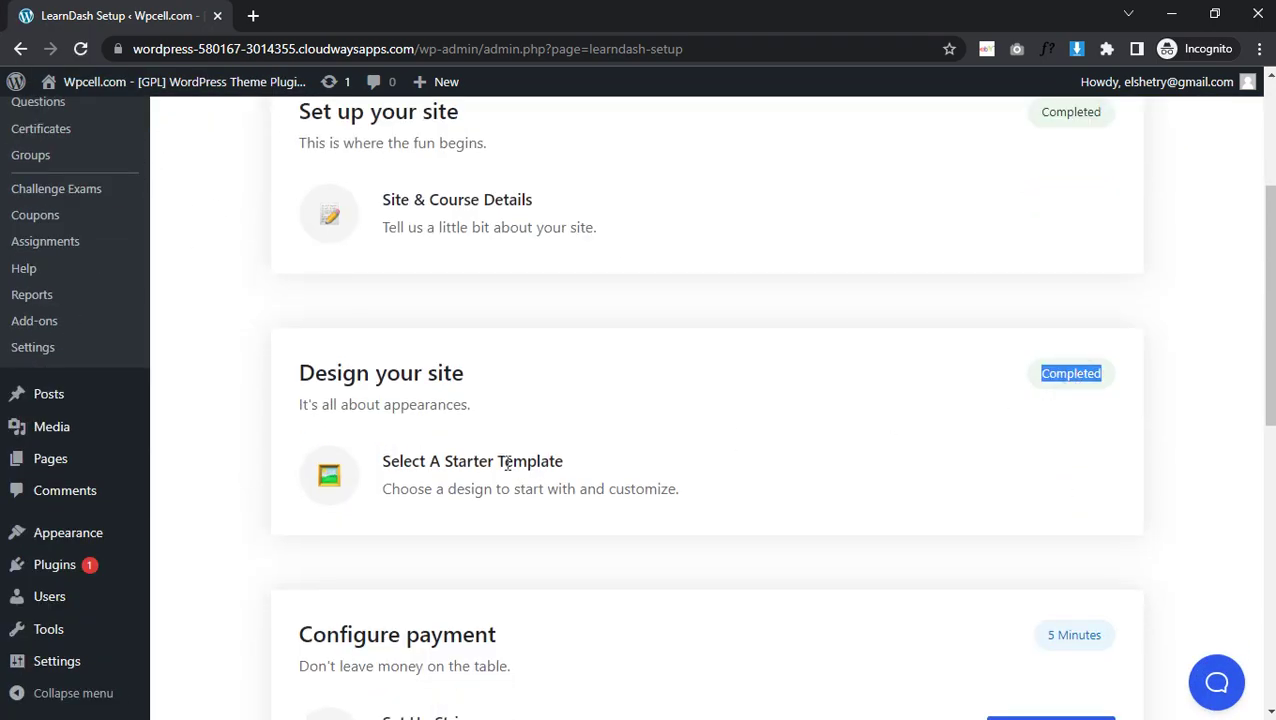
Step: Review the Pages list in a new tab, then close that tab
right_click(67, 468)
left_click(147, 483)
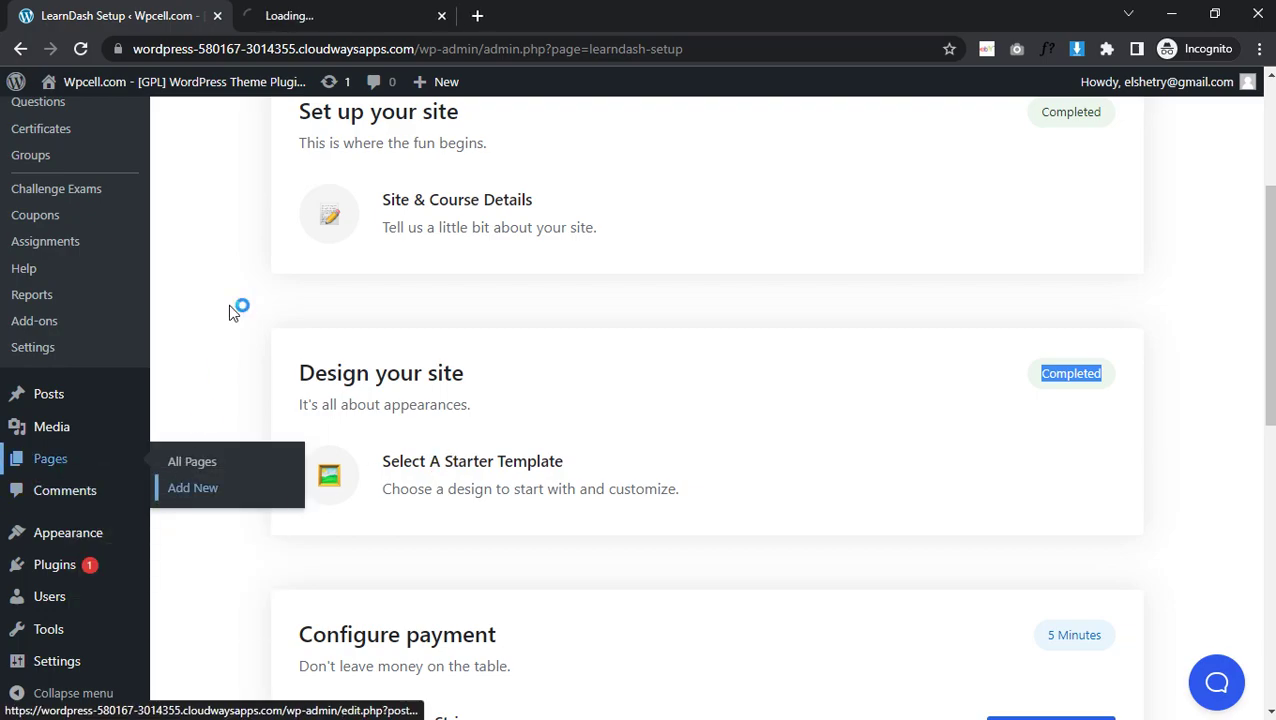
left_click(300, 15)
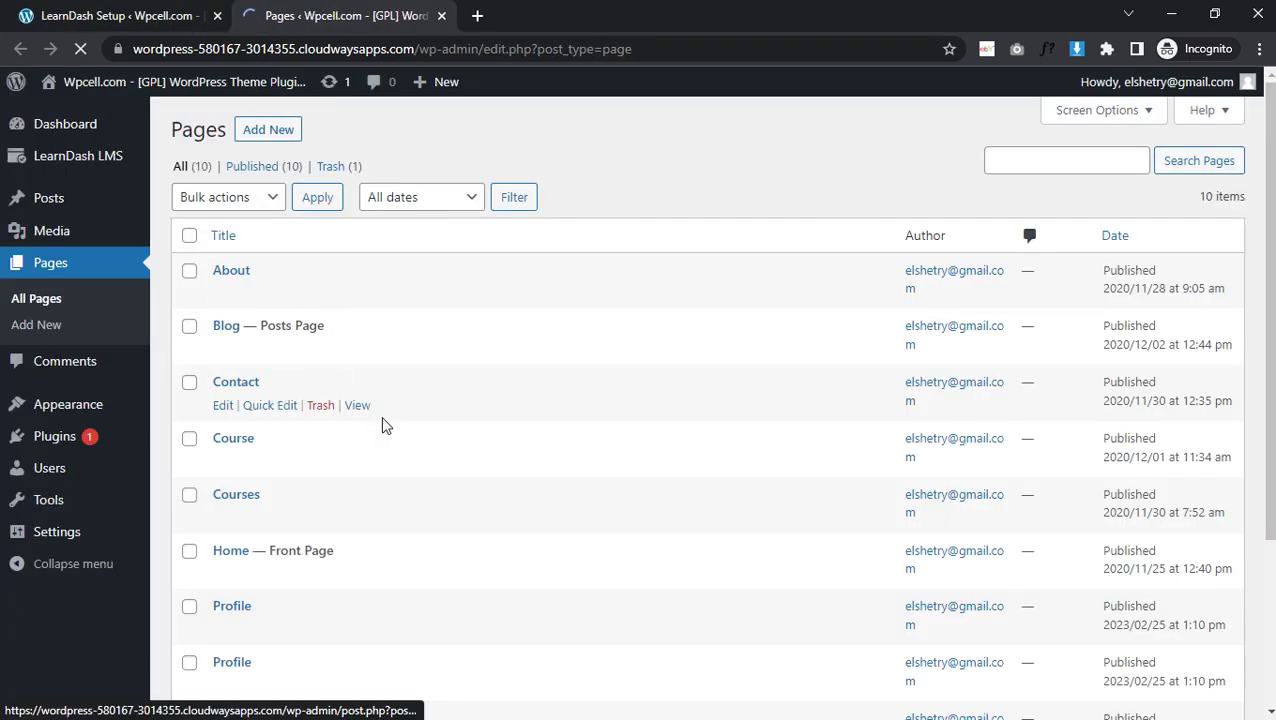
scroll(313, 356, "down", 3)
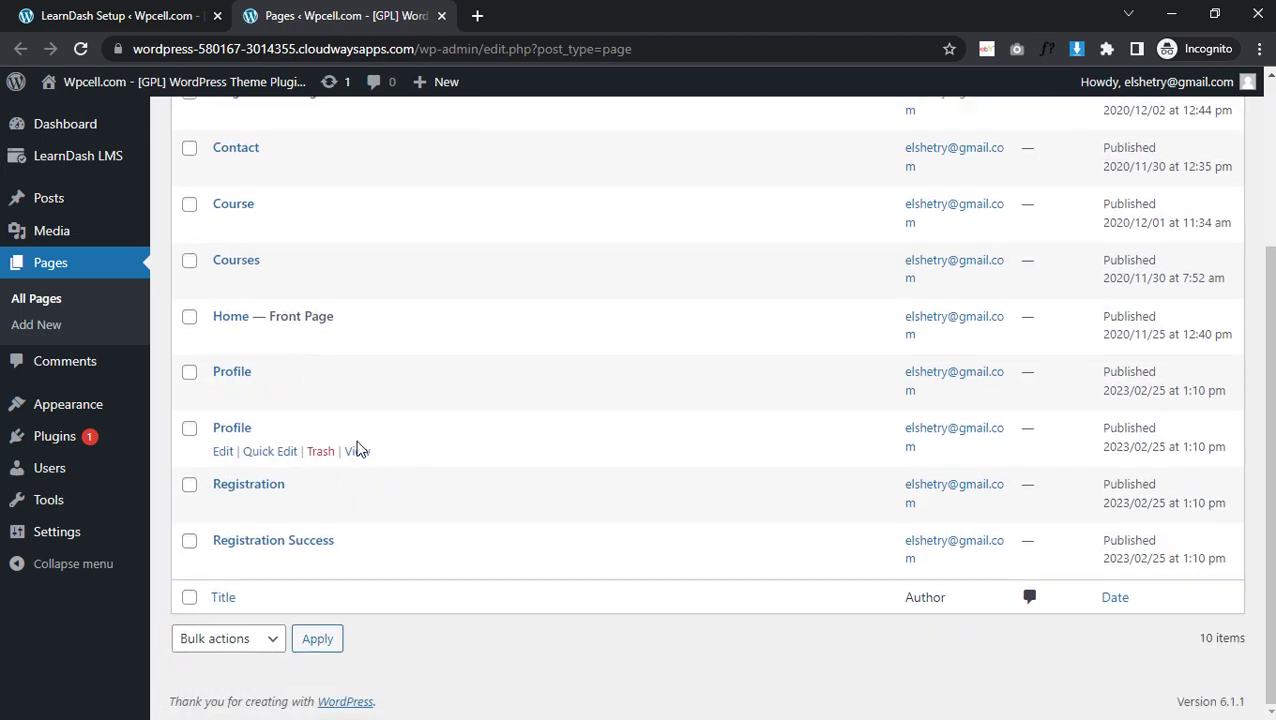
left_click(185, 18)
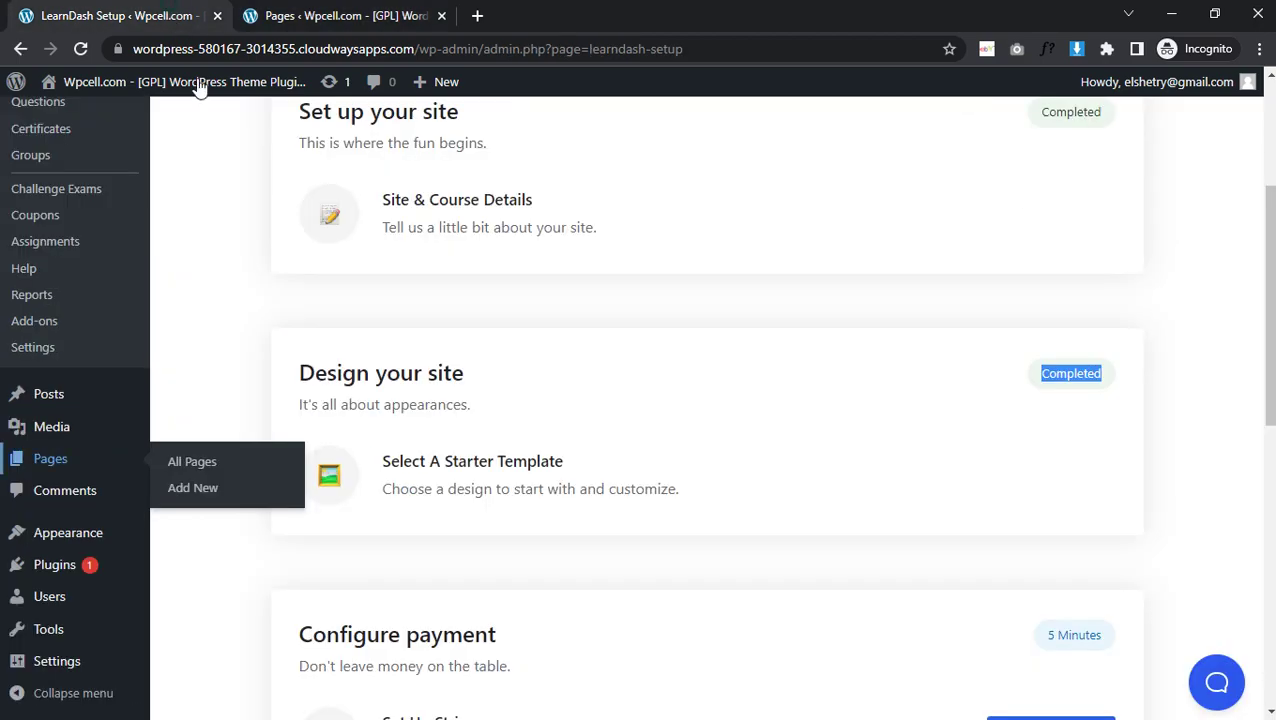
scroll(1034, 507, "up", 5)
left_click(400, 16)
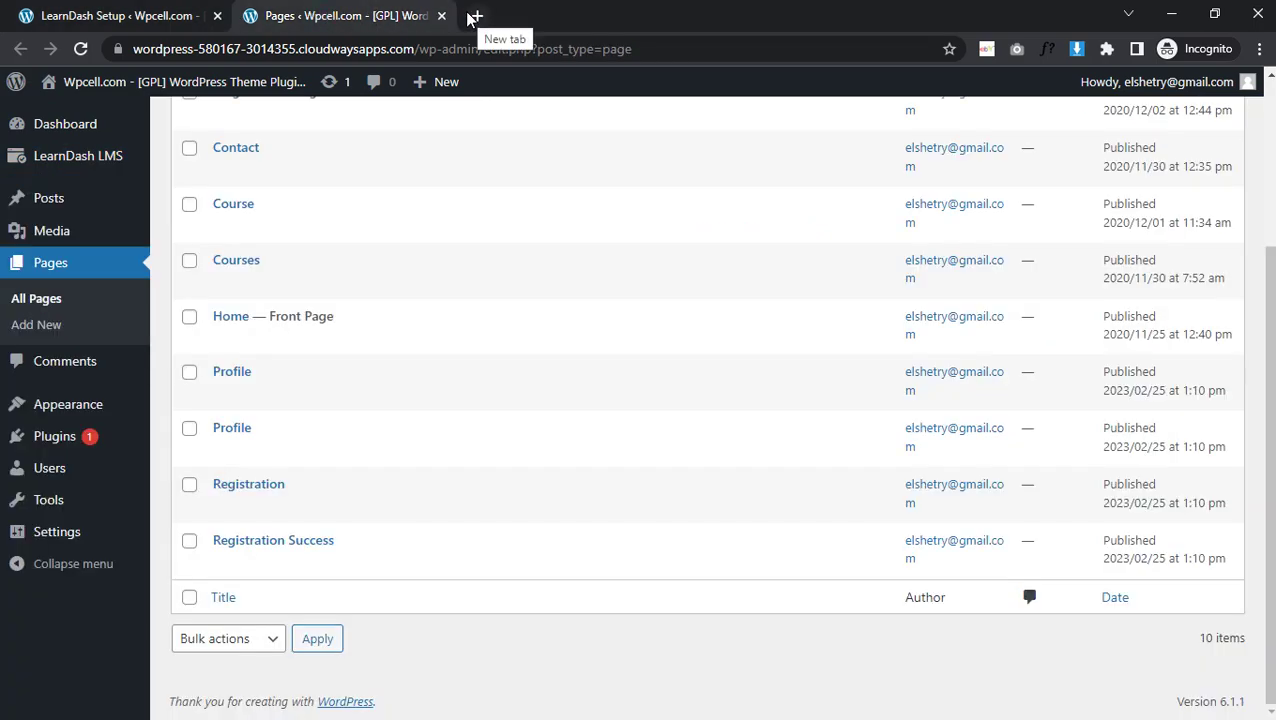
left_click(441, 16)
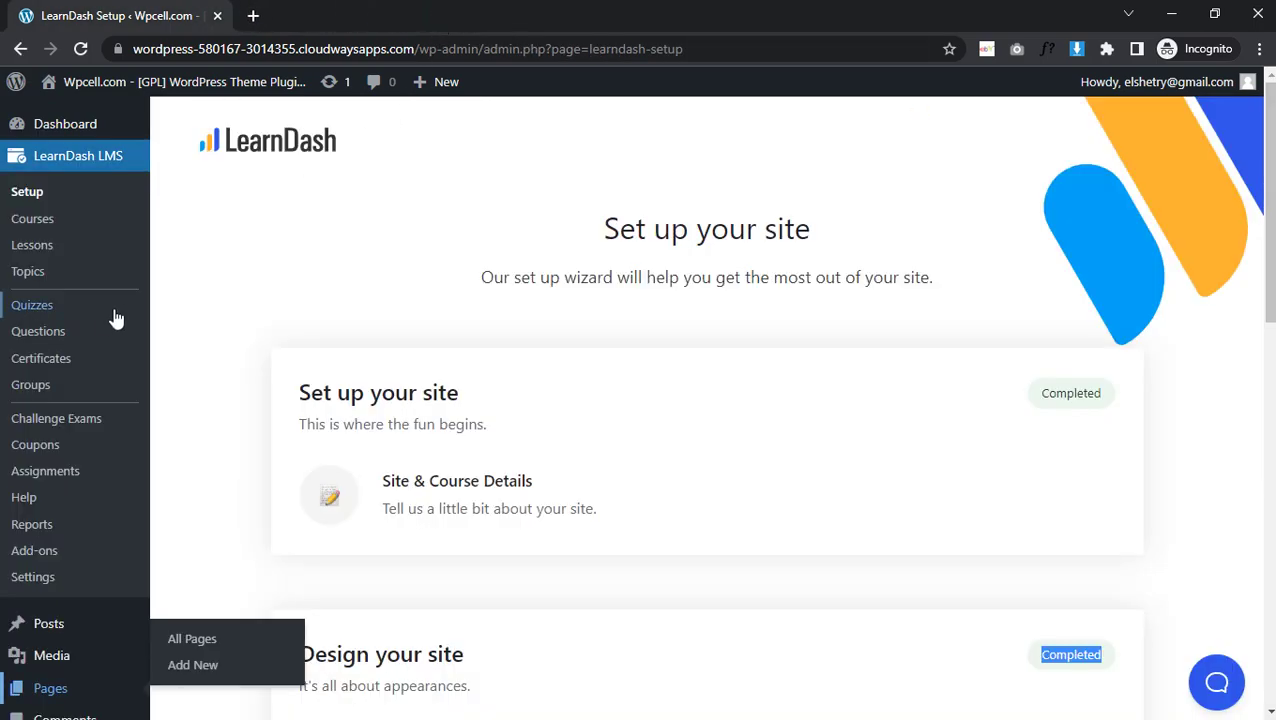
Step: Add a new LearnDash course and enter the title 'First project here'
left_click(72, 221)
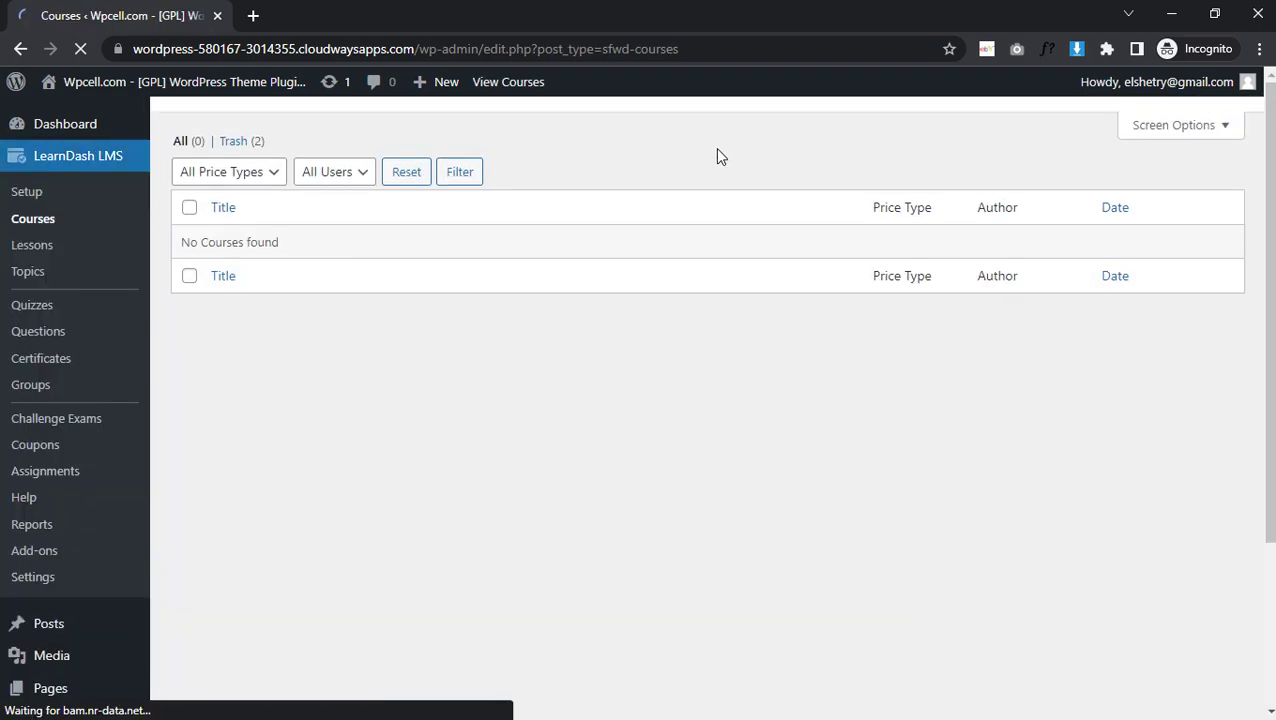
left_click(1149, 165)
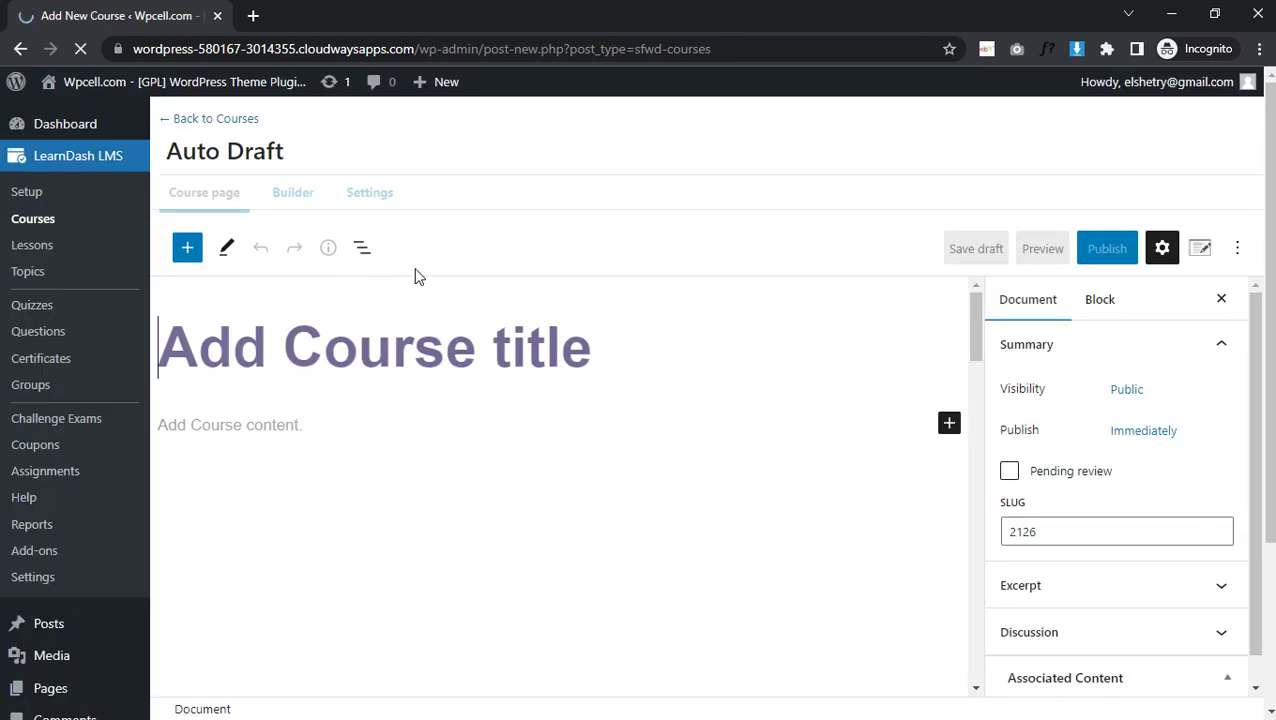
type("First pr")
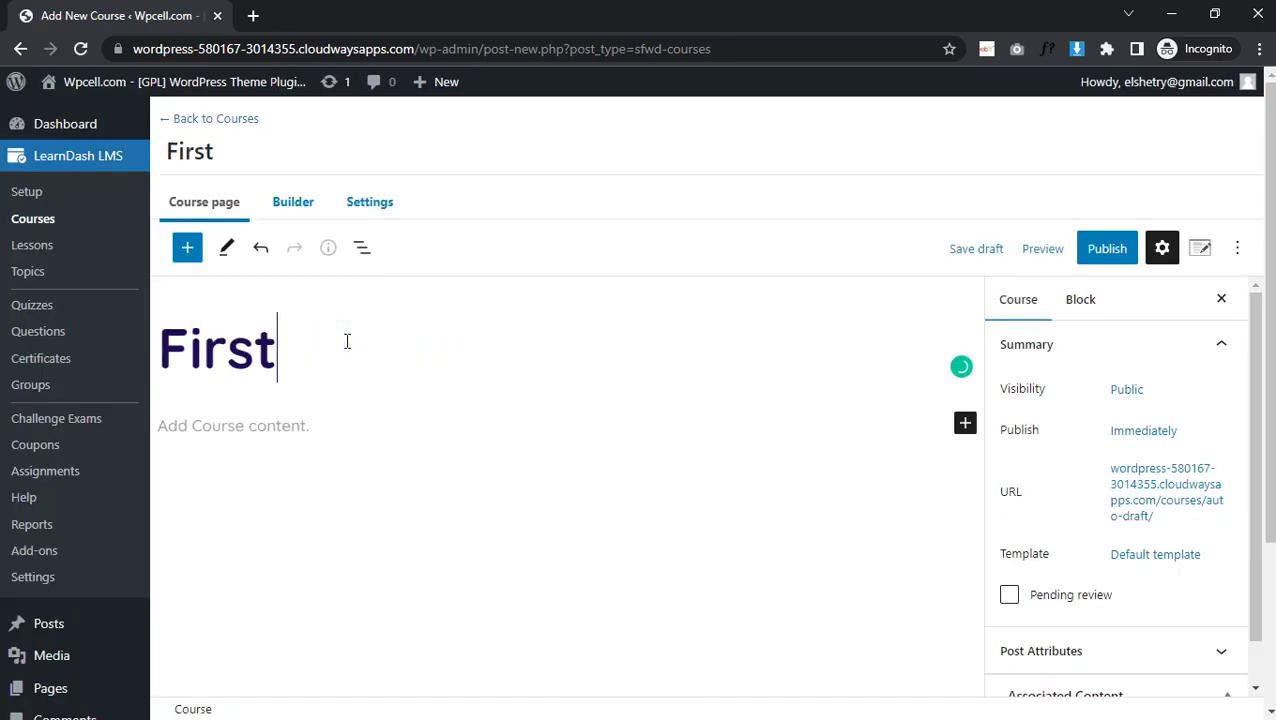
key("BackSpace")
key("BackSpace")
type("project here")
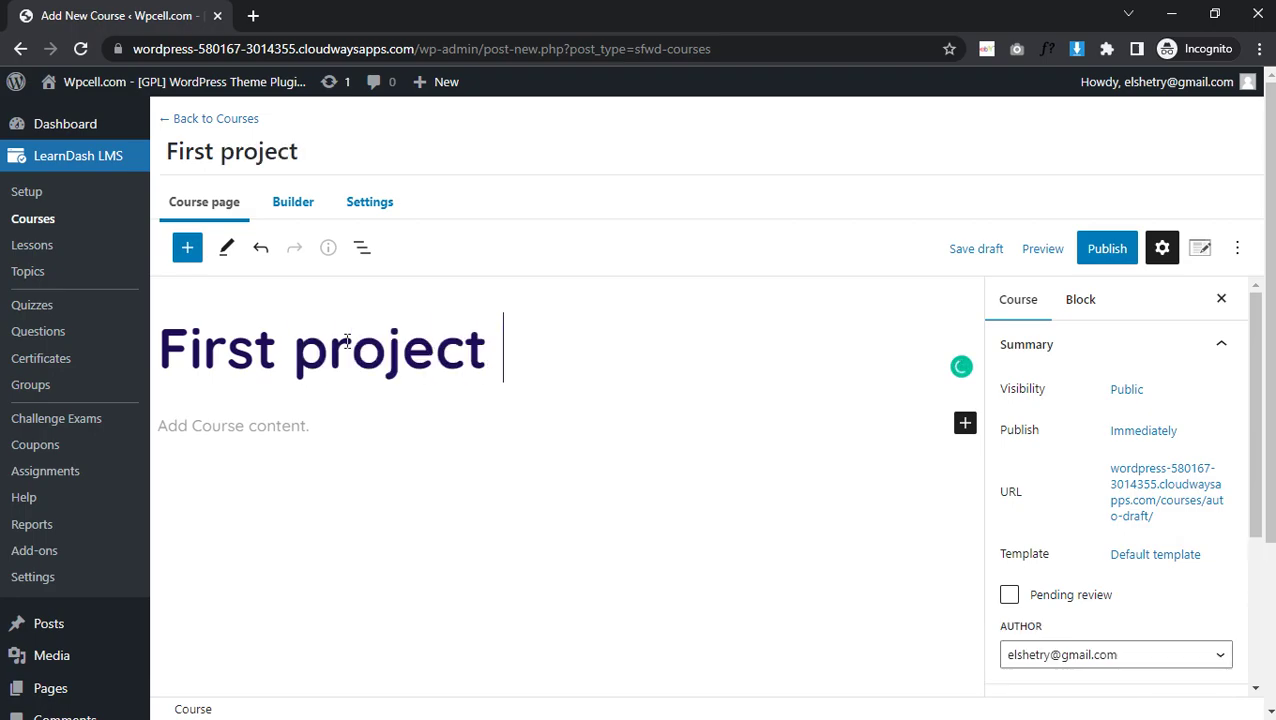
key("ctrl+a")
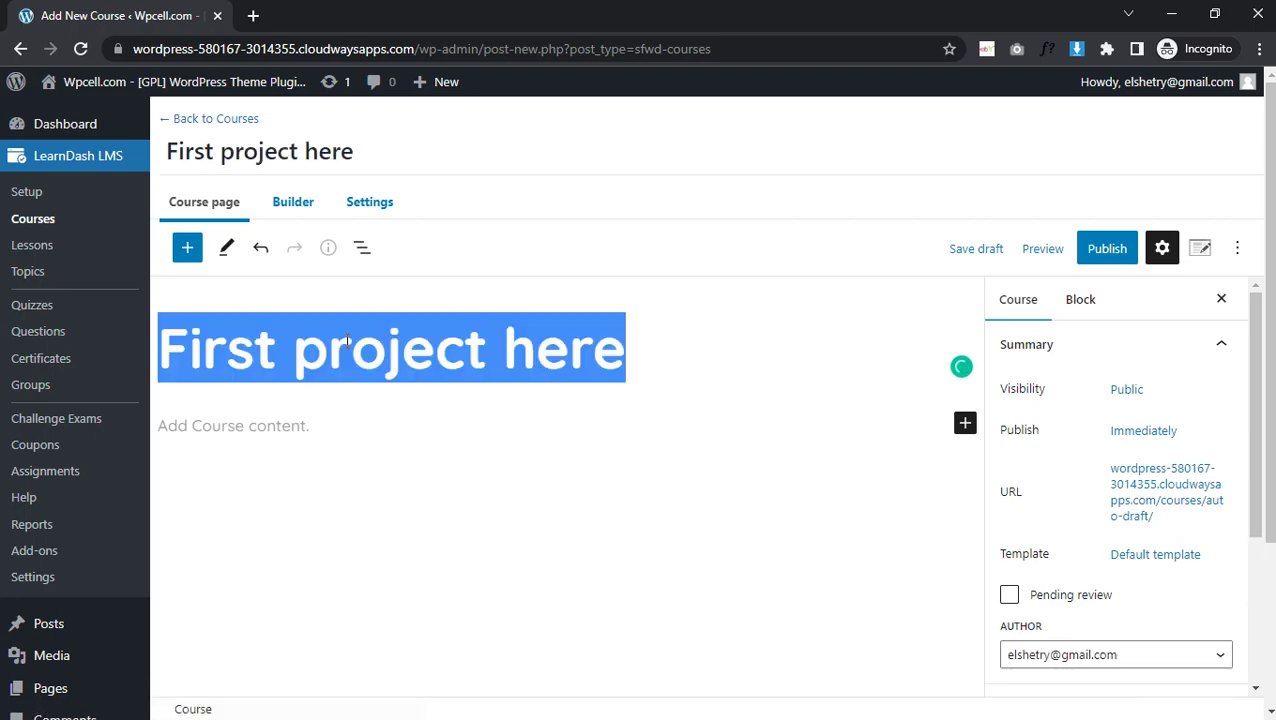
left_click(293, 204)
Step: Add a lesson named 'Example' to the course in the builder
left_click(249, 545)
type("Example")
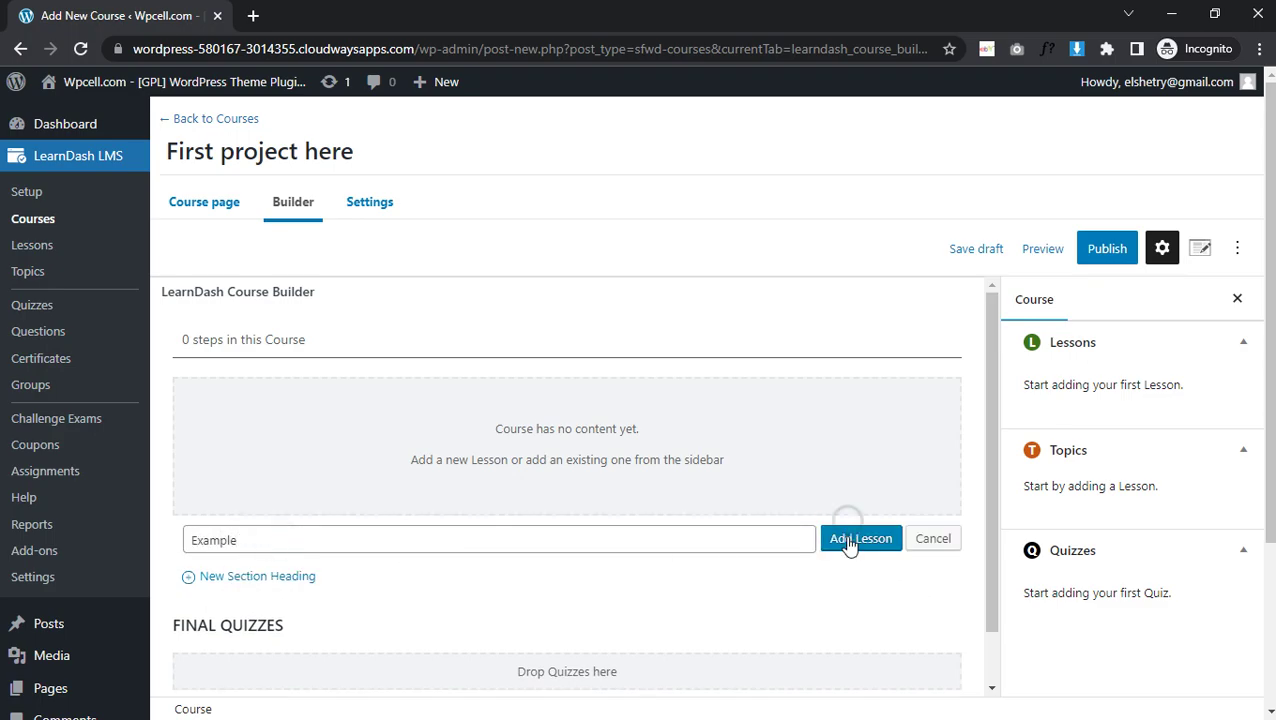
left_click(848, 540)
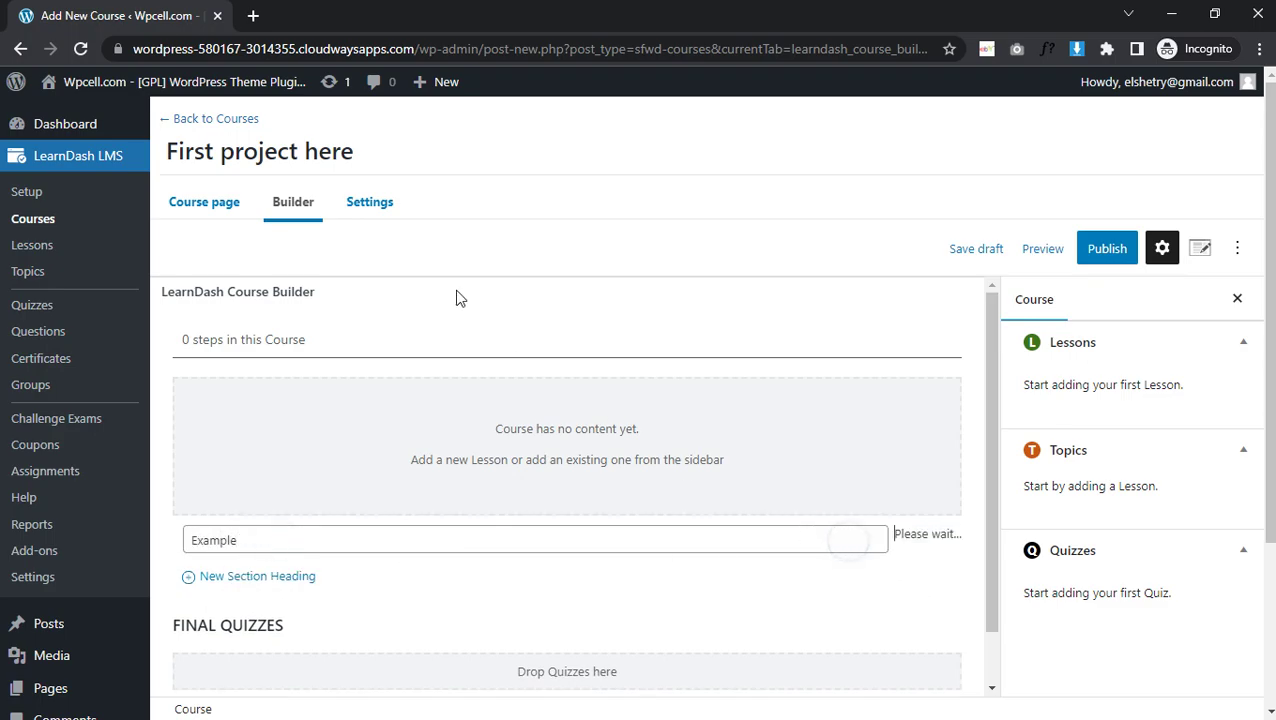
Step: In course settings, set access mode to Buy now with price 99
left_click(369, 204)
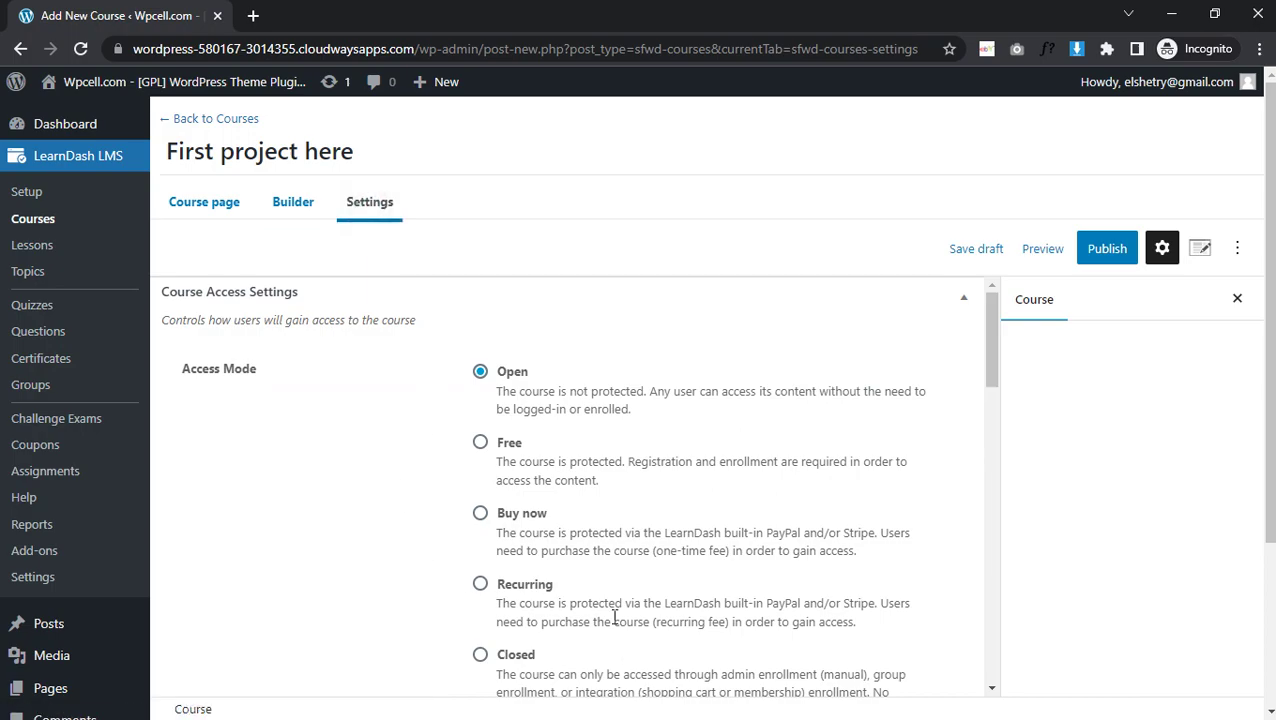
left_click(480, 515)
left_click(722, 604)
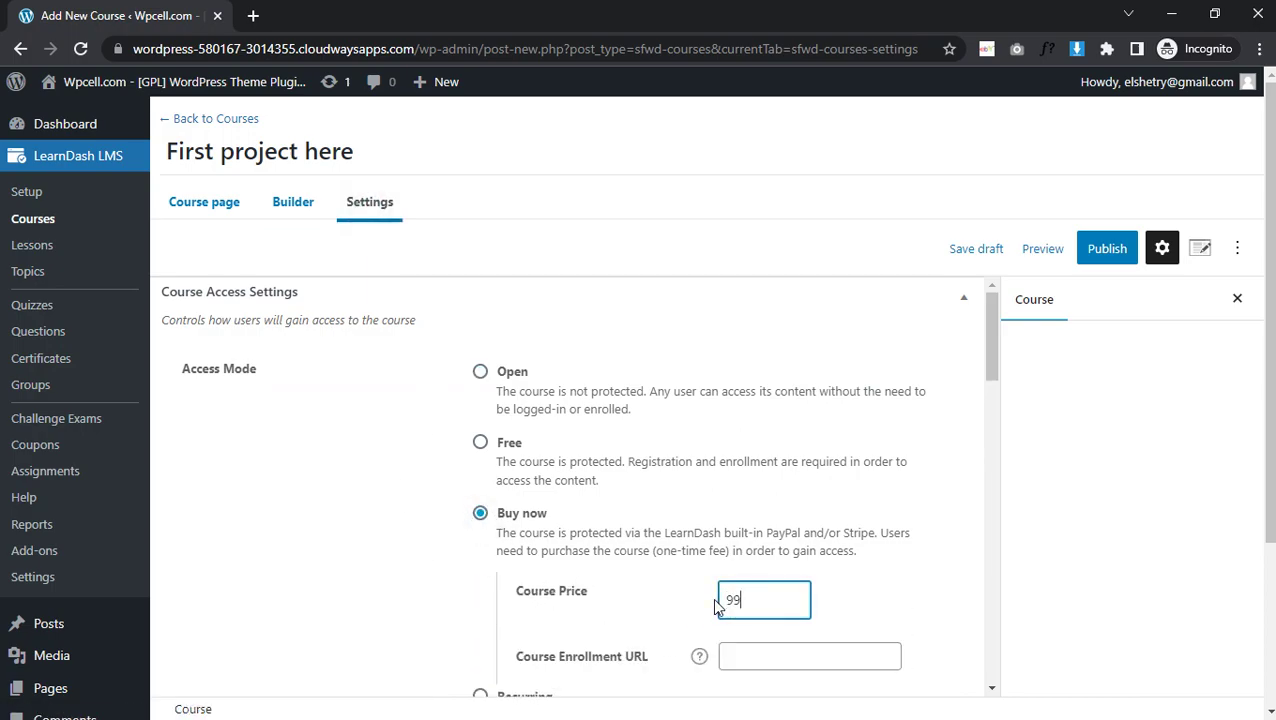
scroll(661, 518, "down", 8)
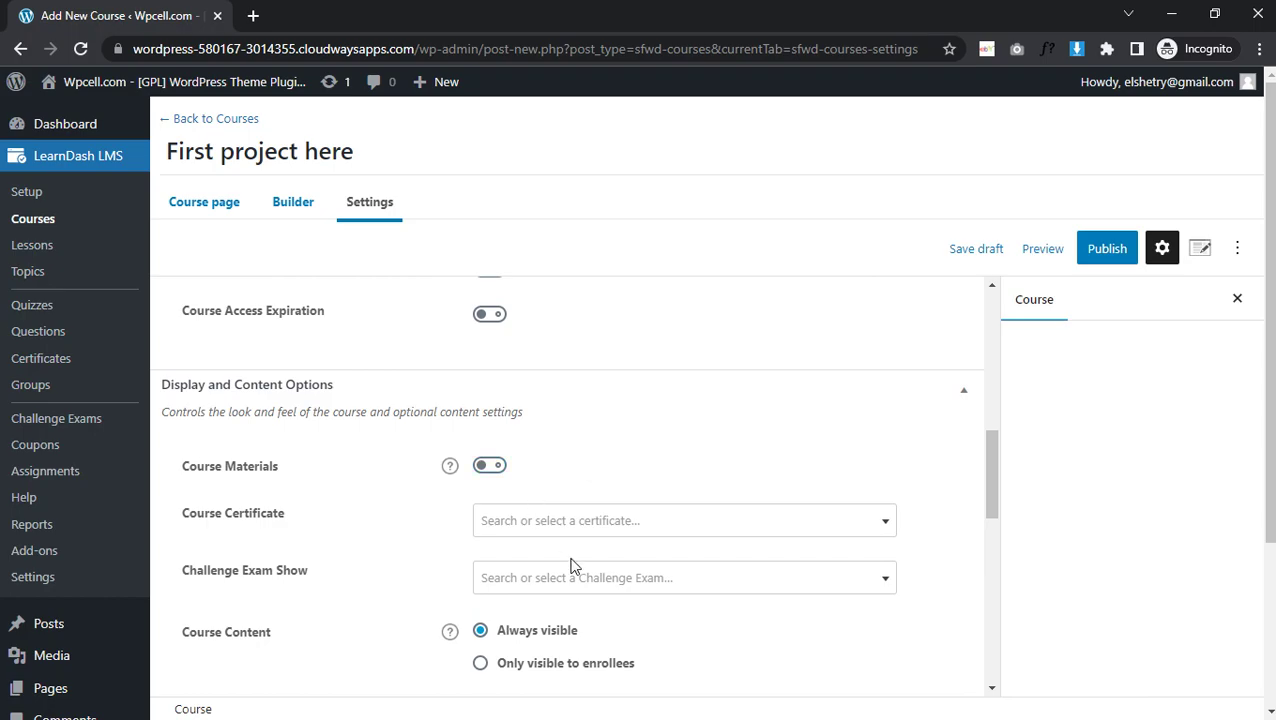
Step: Publish the course and copy its live link
left_click(1127, 255)
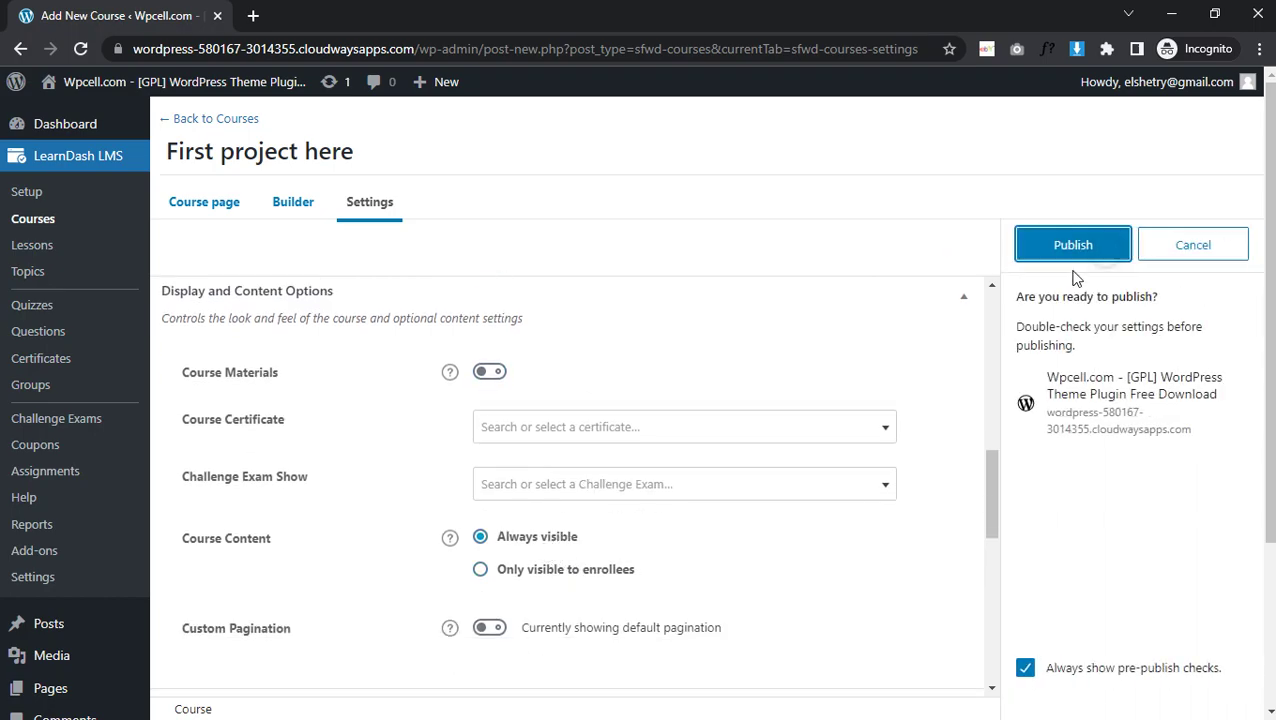
left_click(1088, 250)
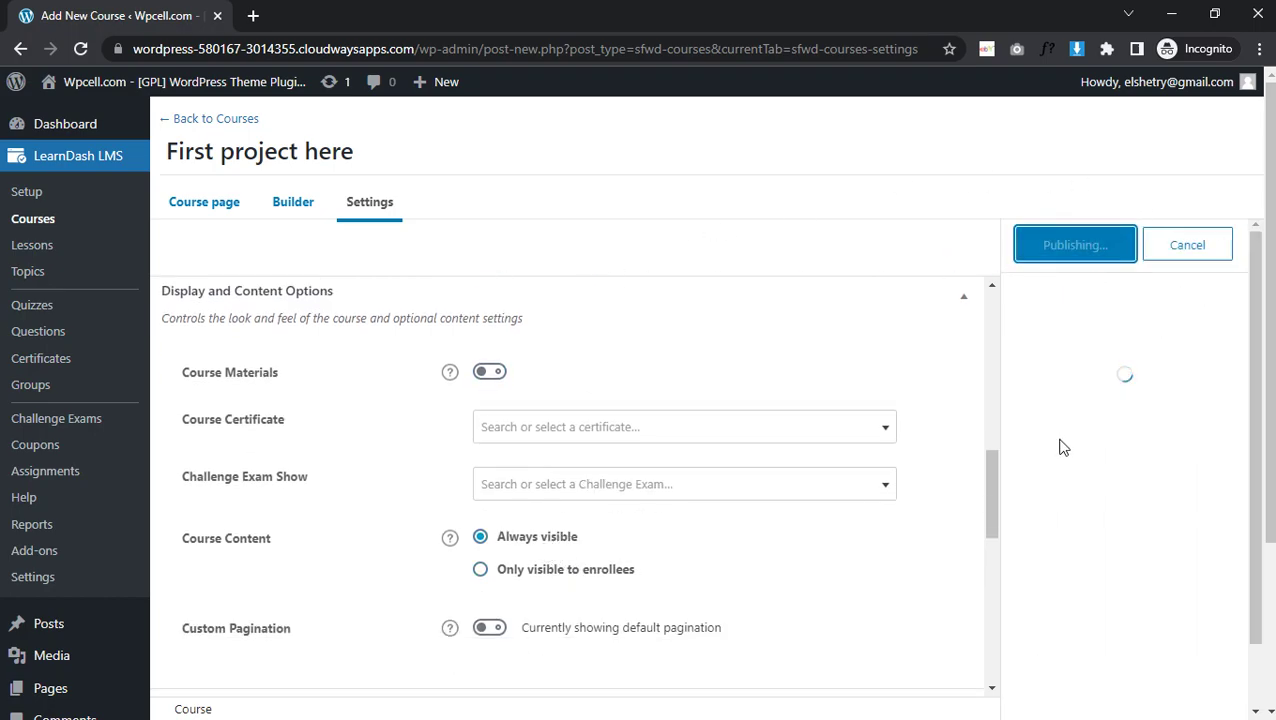
right_click(1067, 457)
left_click(1134, 546)
key("alt+Tab")
key("alt+Tab")
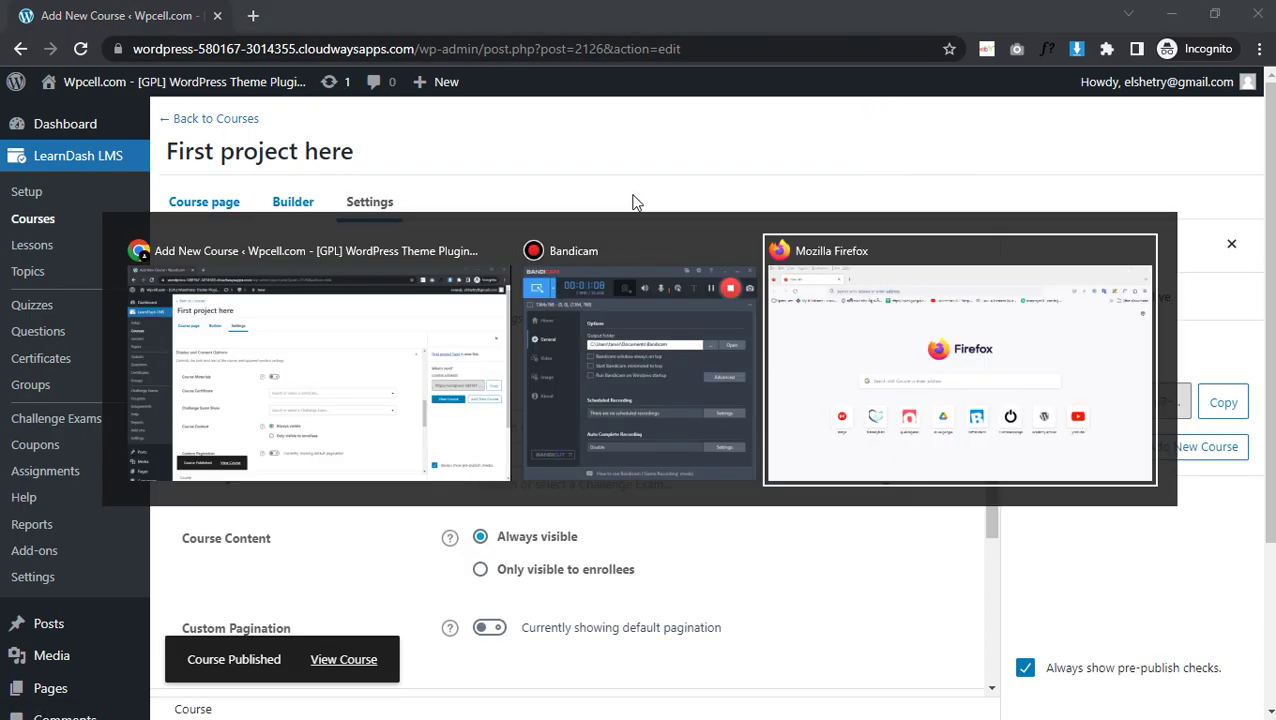
type("https://wordpress-580167-3014355.cloudwaysapps.com/courses/first-project-here/")
key("Return")
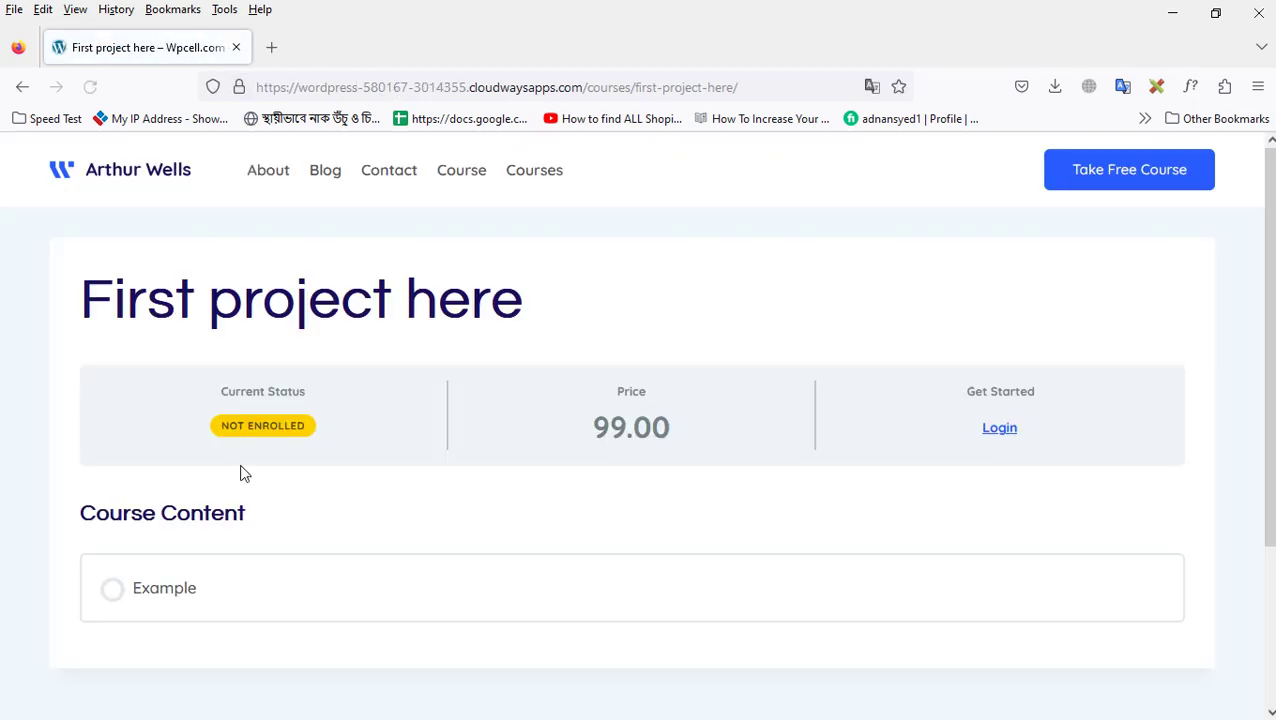
scroll(460, 450, "down", 3)
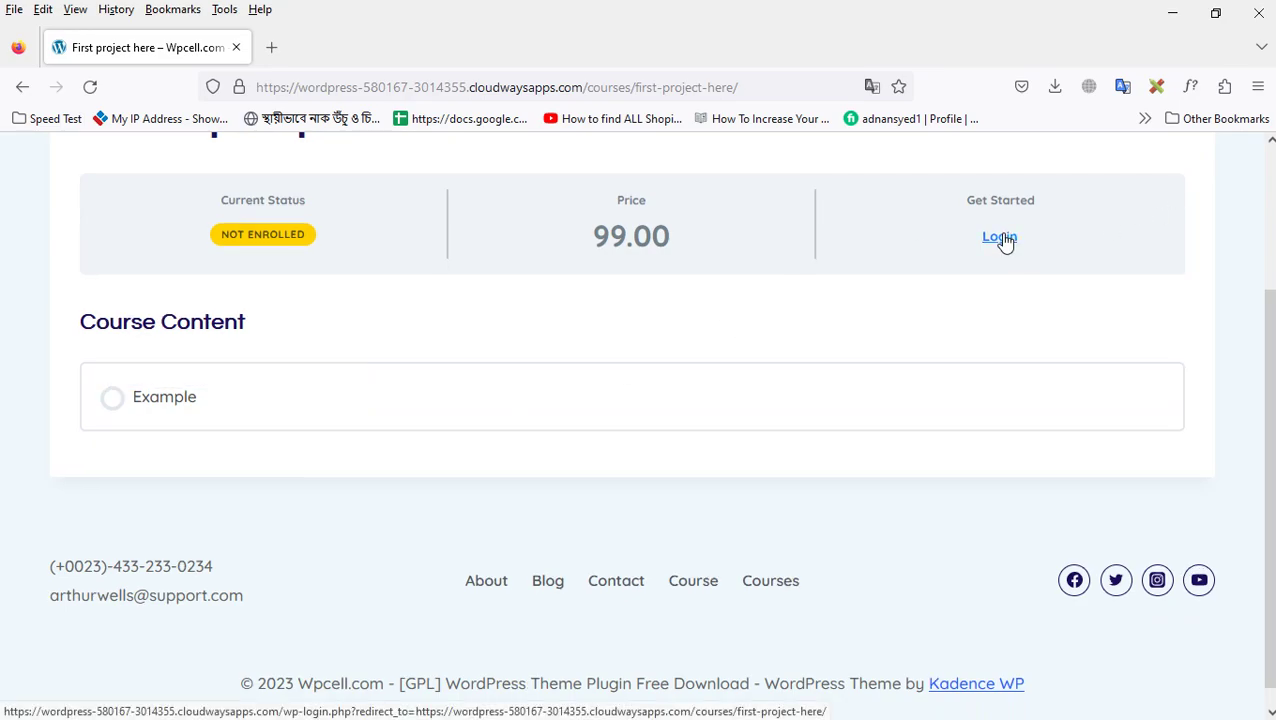
scroll(995, 345, "up", 1)
left_click(995, 345)
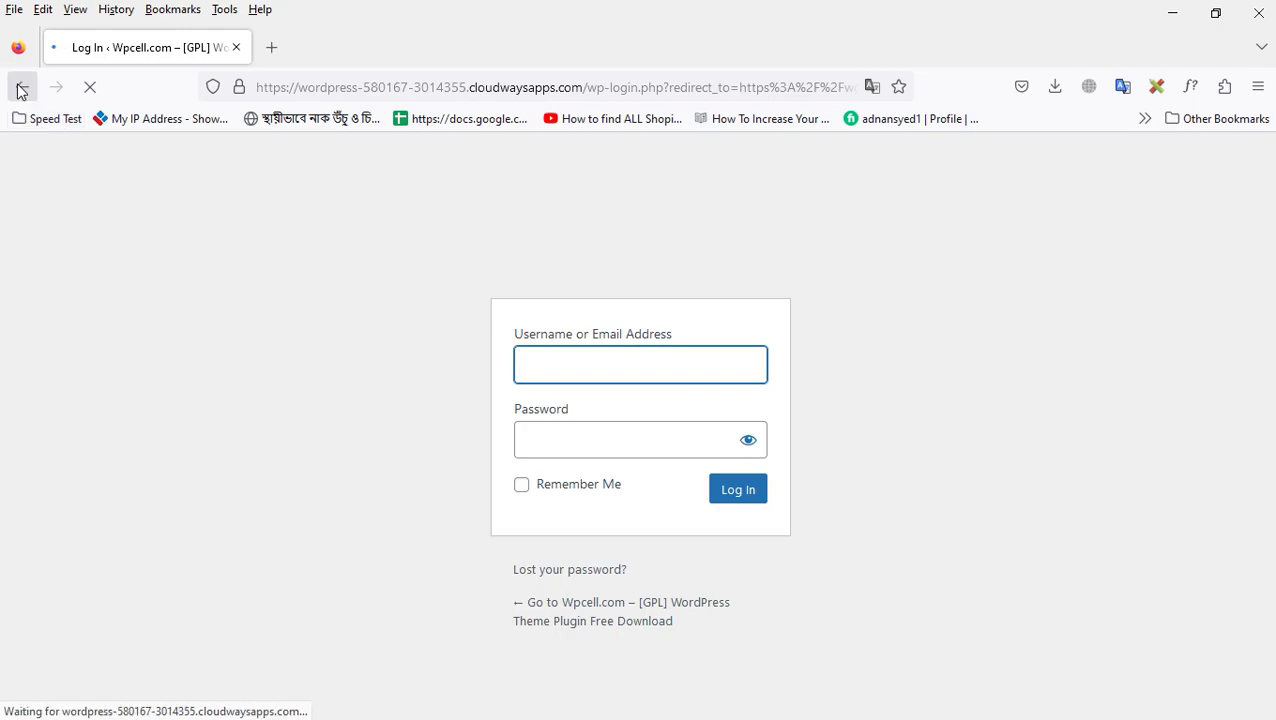
left_click(21, 88)
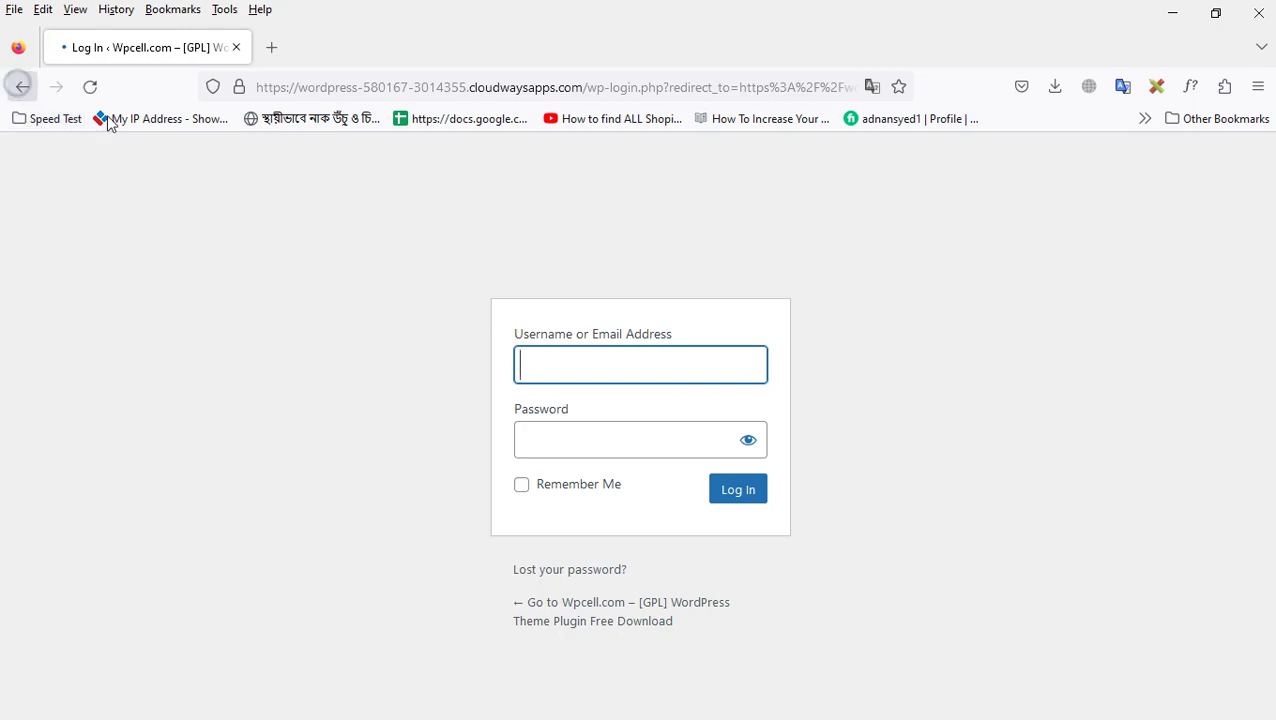
key("alt+Tab")
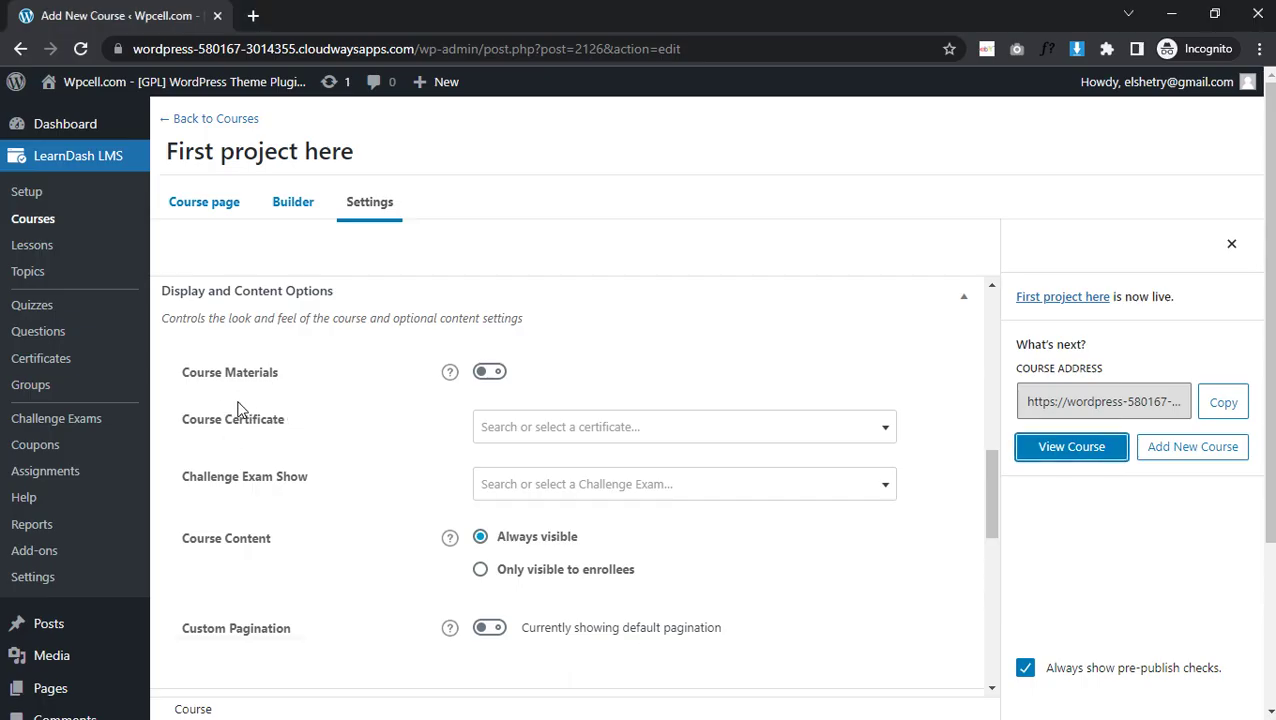
Step: Turn on Login & Registration in LearnDash General settings and look over the Registration/Login tab
left_click(58, 584)
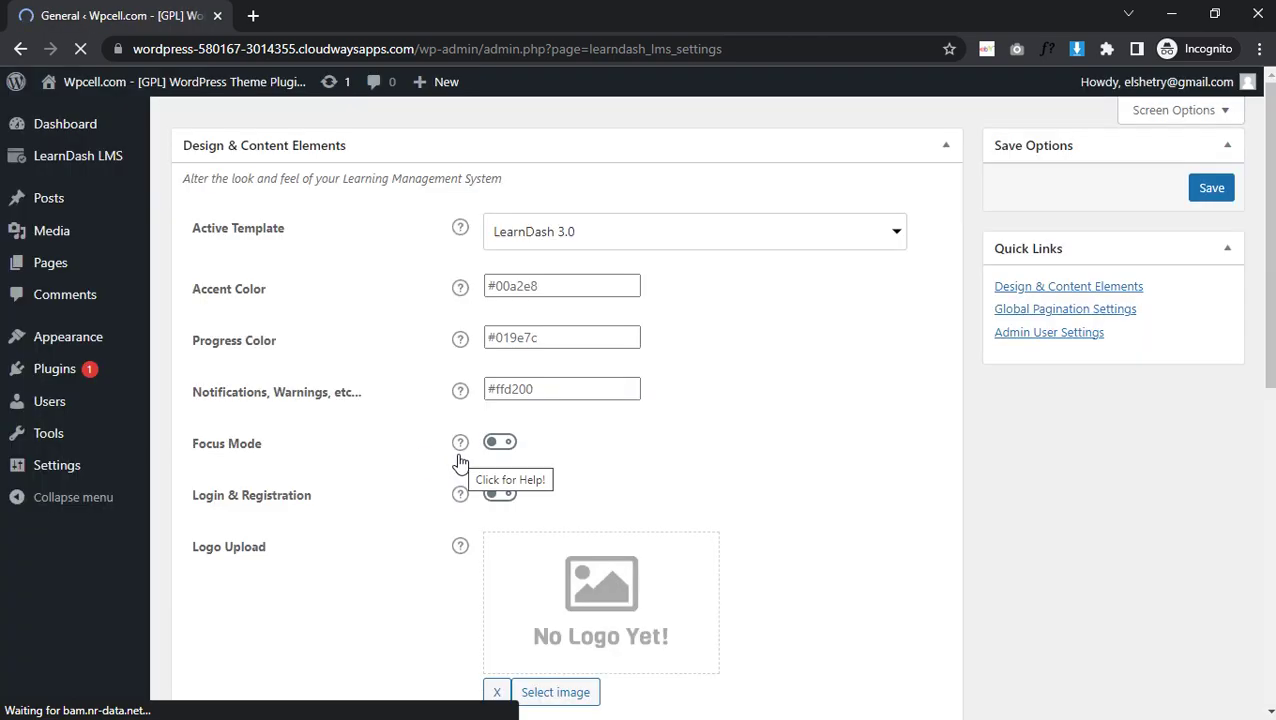
scroll(485, 425, "down", 2)
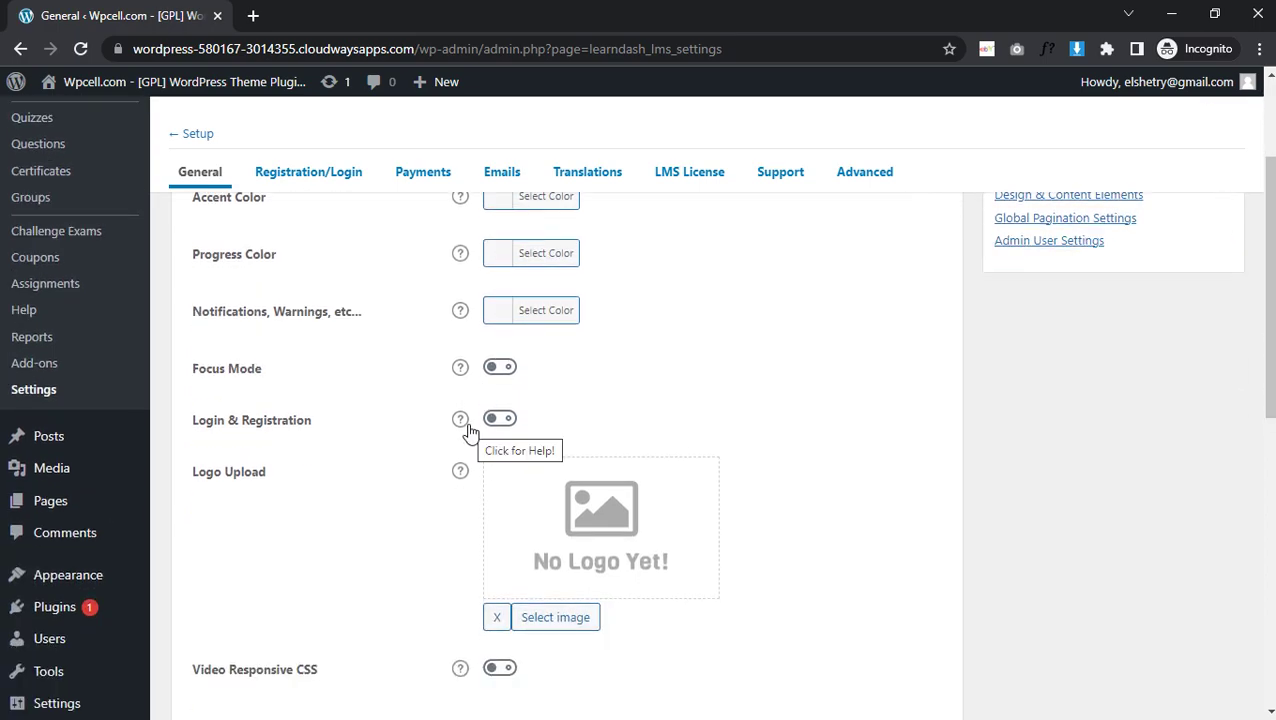
left_click(499, 420)
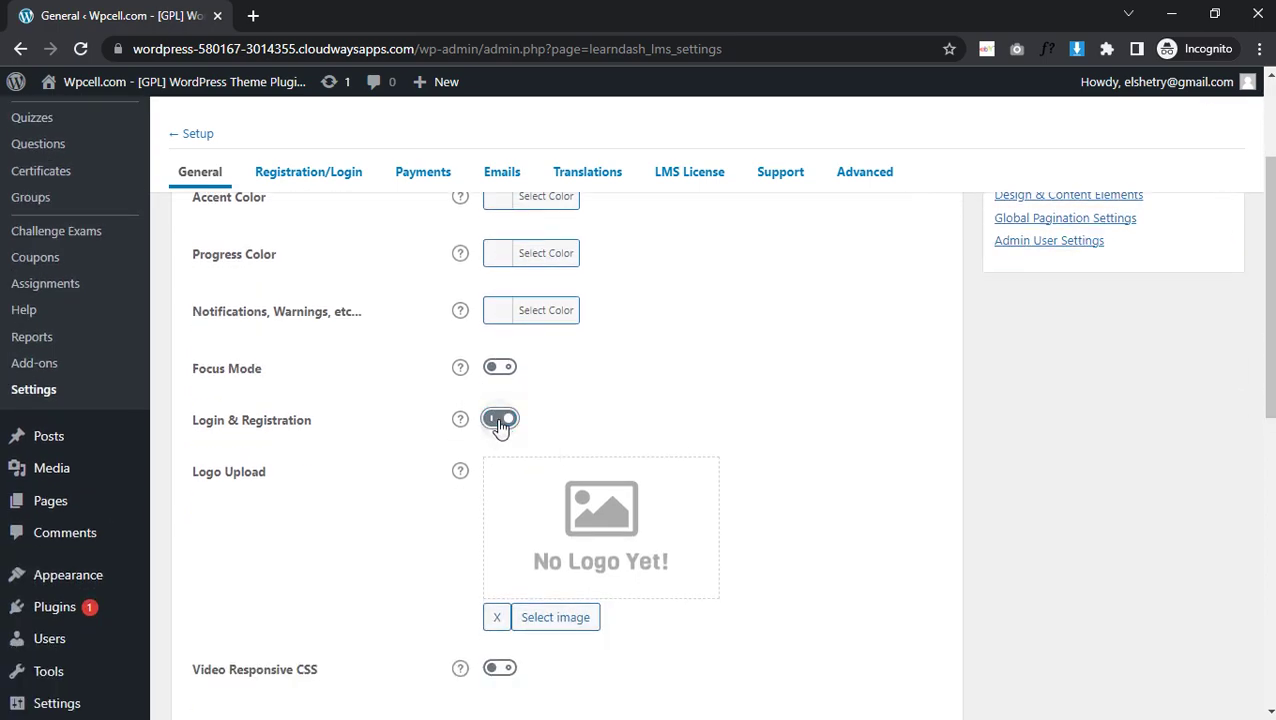
scroll(347, 621, "down", 4)
scroll(336, 590, "up", 6)
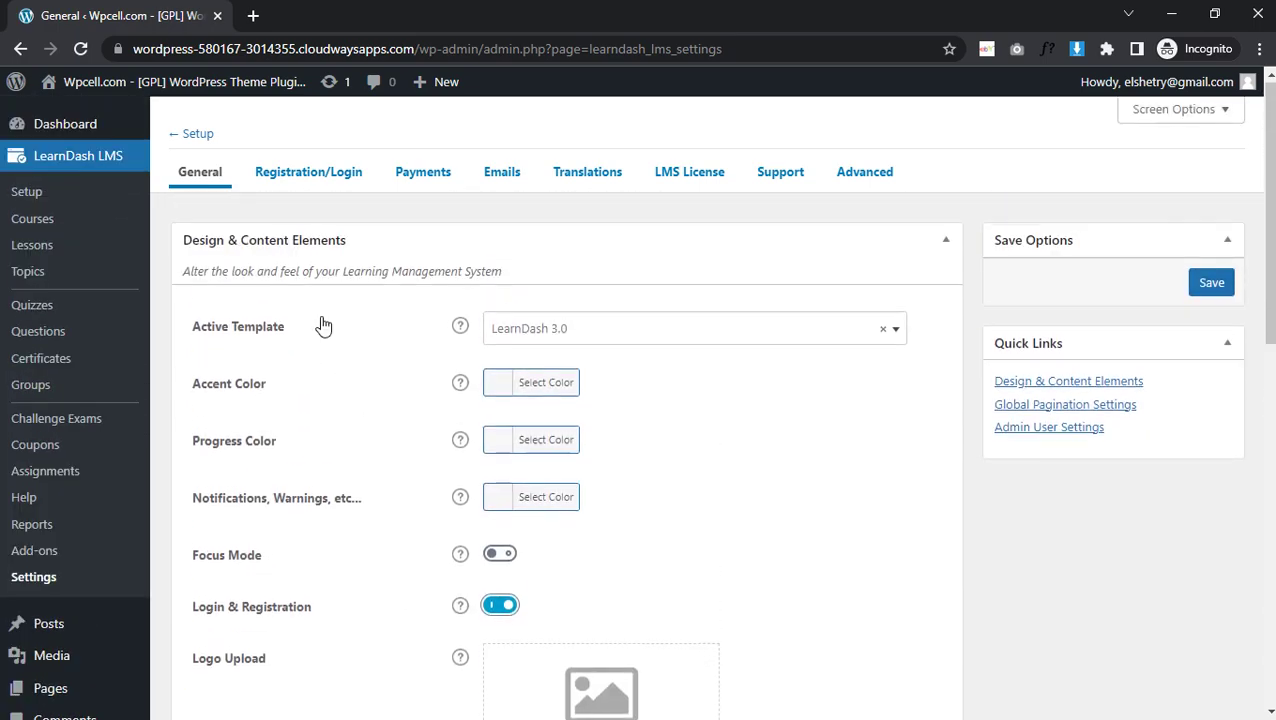
left_click(296, 191)
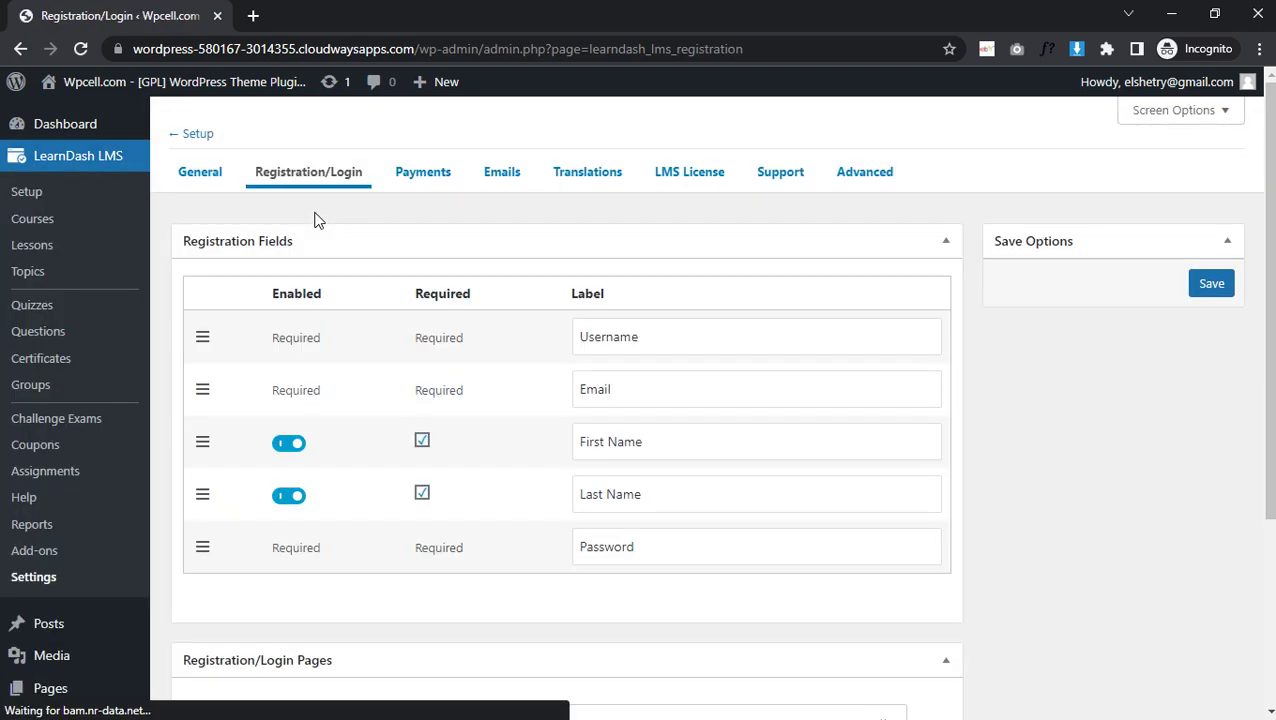
scroll(461, 390, "down", 3)
scroll(384, 304, "up", 4)
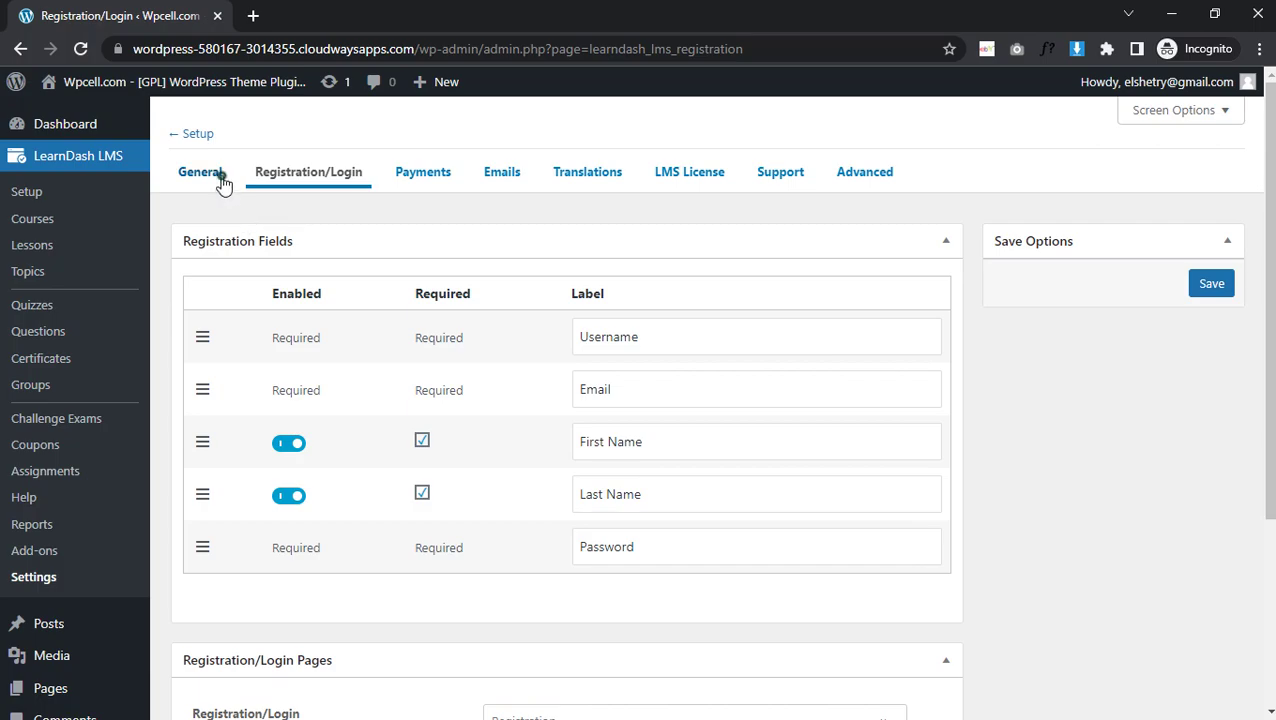
Step: Back in General settings, switch Login & Registration on again and save
left_click(219, 179)
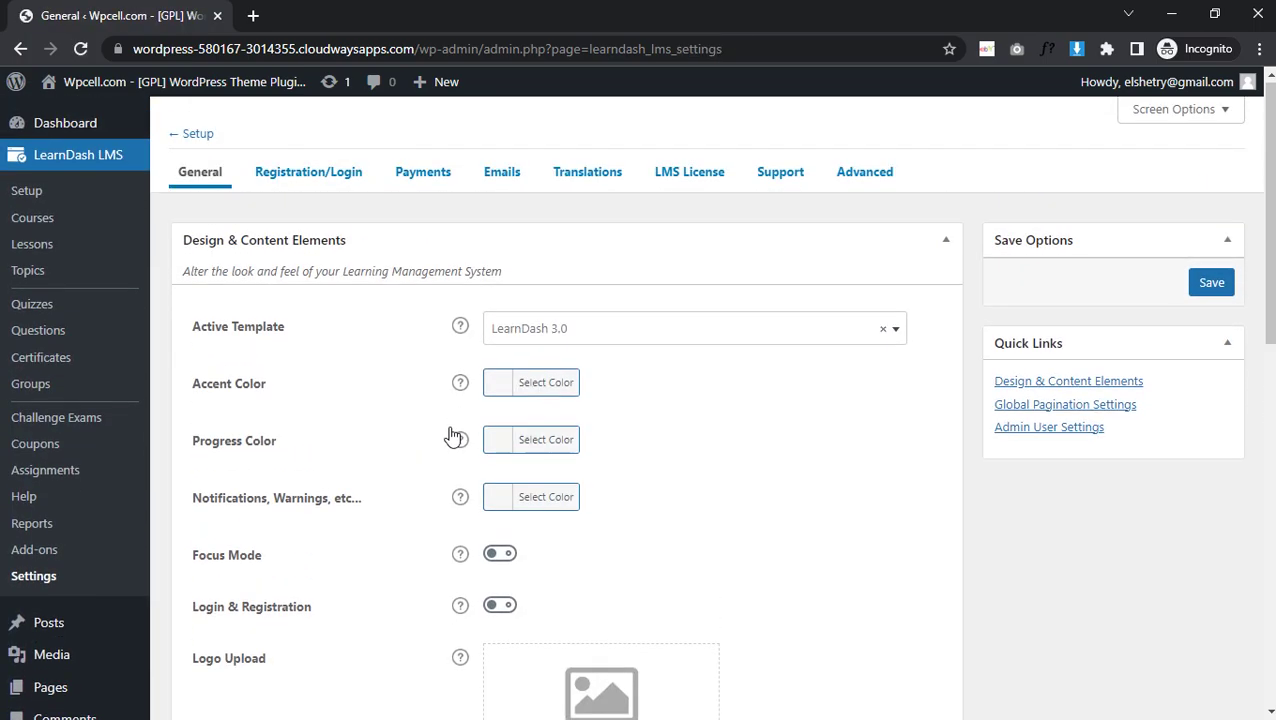
scroll(475, 425, "down", 2)
left_click(501, 423)
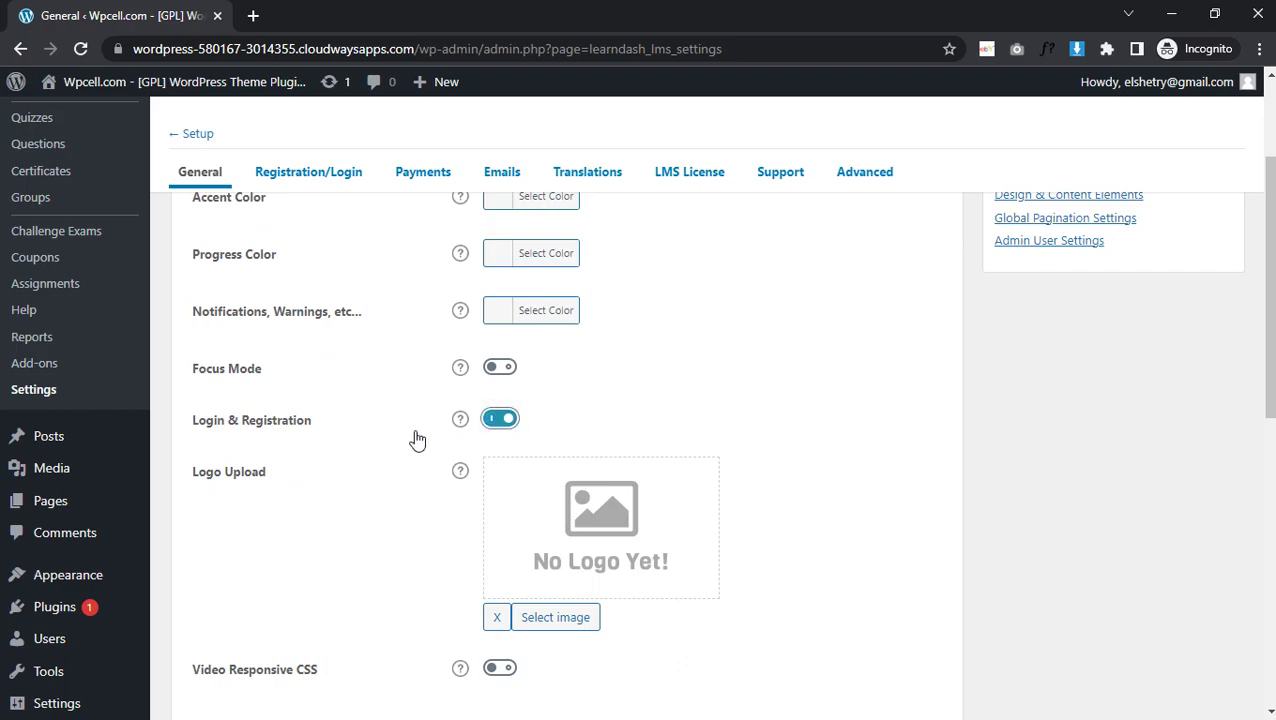
scroll(1082, 365, "up", 2)
left_click(1209, 284)
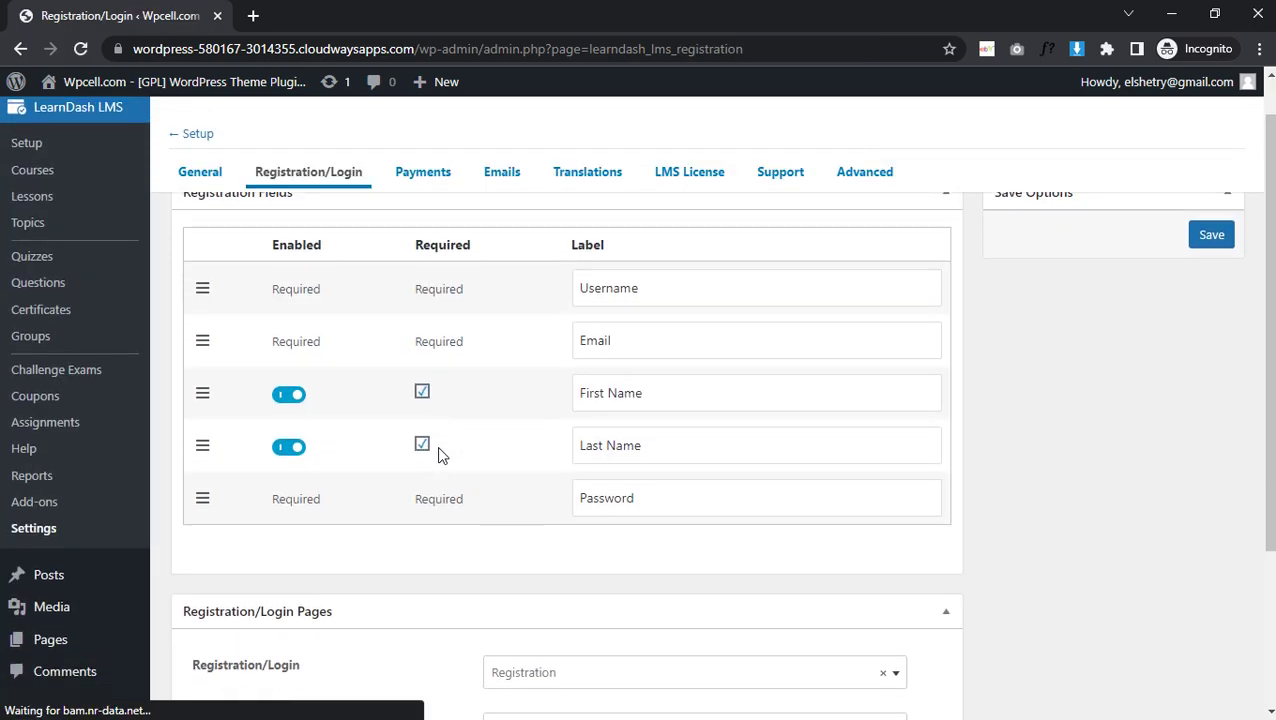
Step: Clear the Registration/Login and Registration Success page assignments
scroll(437, 446, "down", 3)
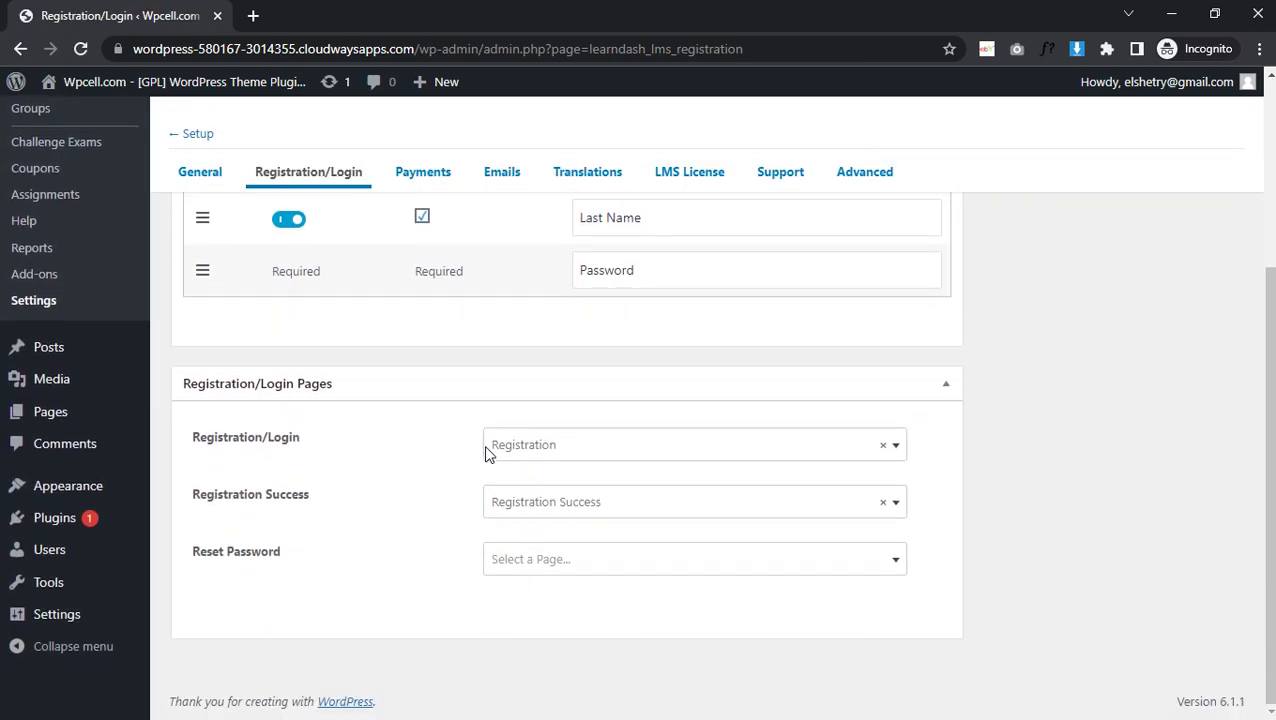
left_click(883, 445)
left_click(948, 448)
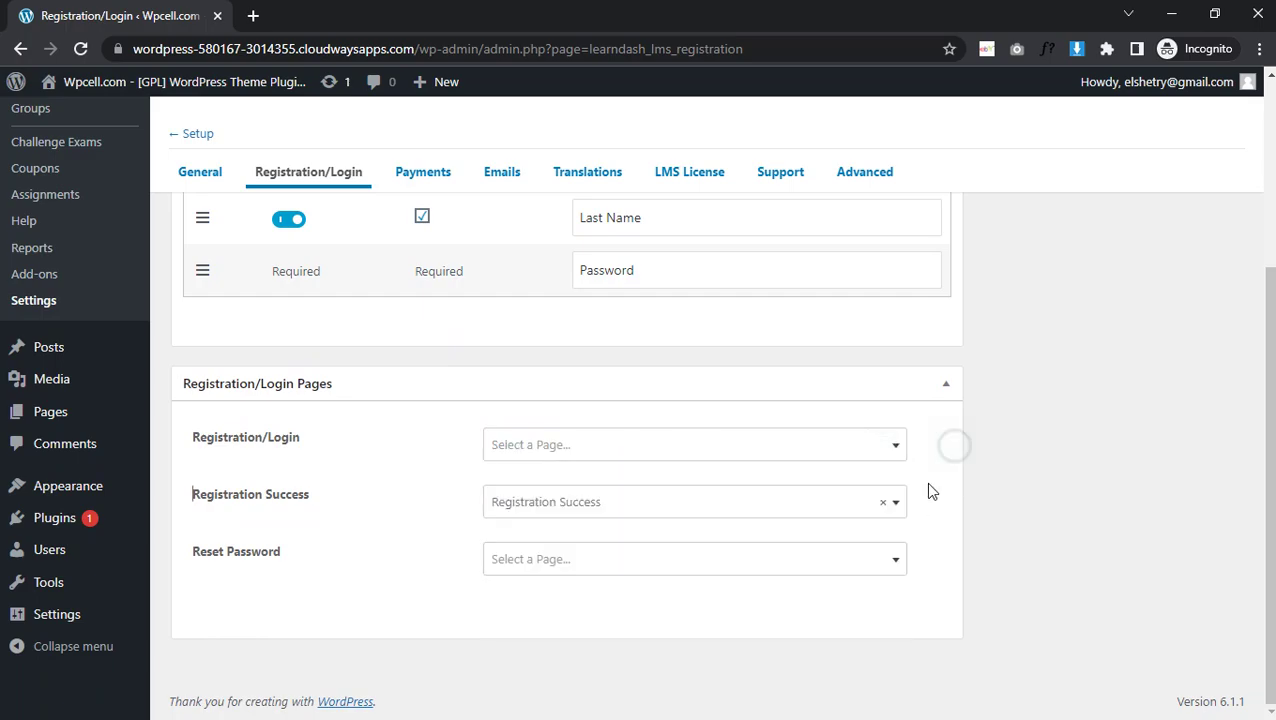
left_click(883, 507)
left_click(940, 503)
Step: Search the Reset Password page list for 'reset', then open a blank new page in a background tab
left_click(556, 562)
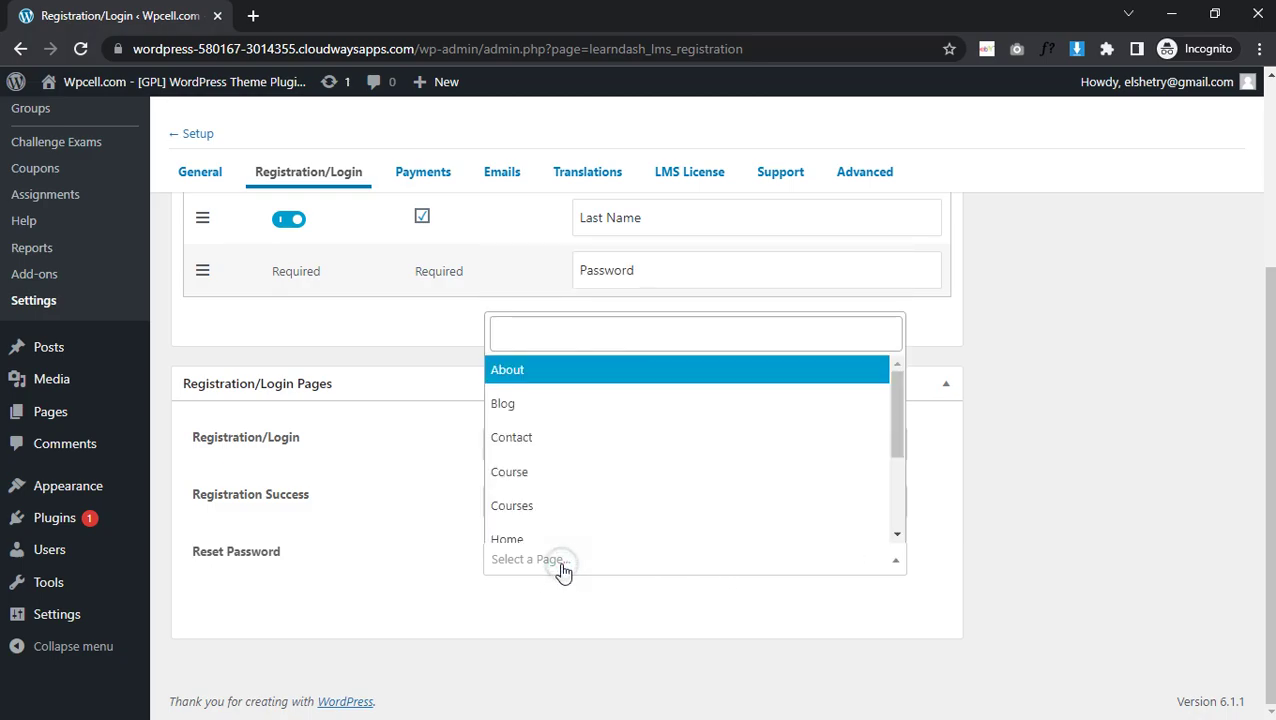
left_click(539, 321)
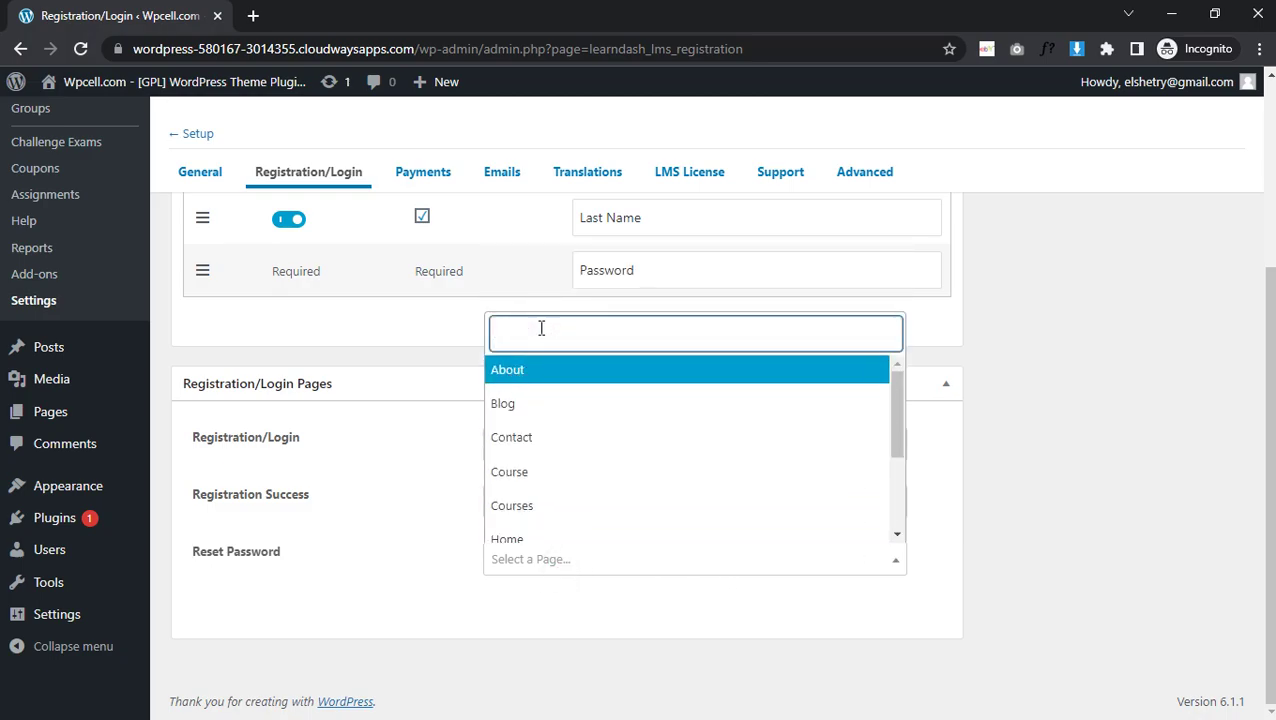
type("reset")
double_click(594, 497)
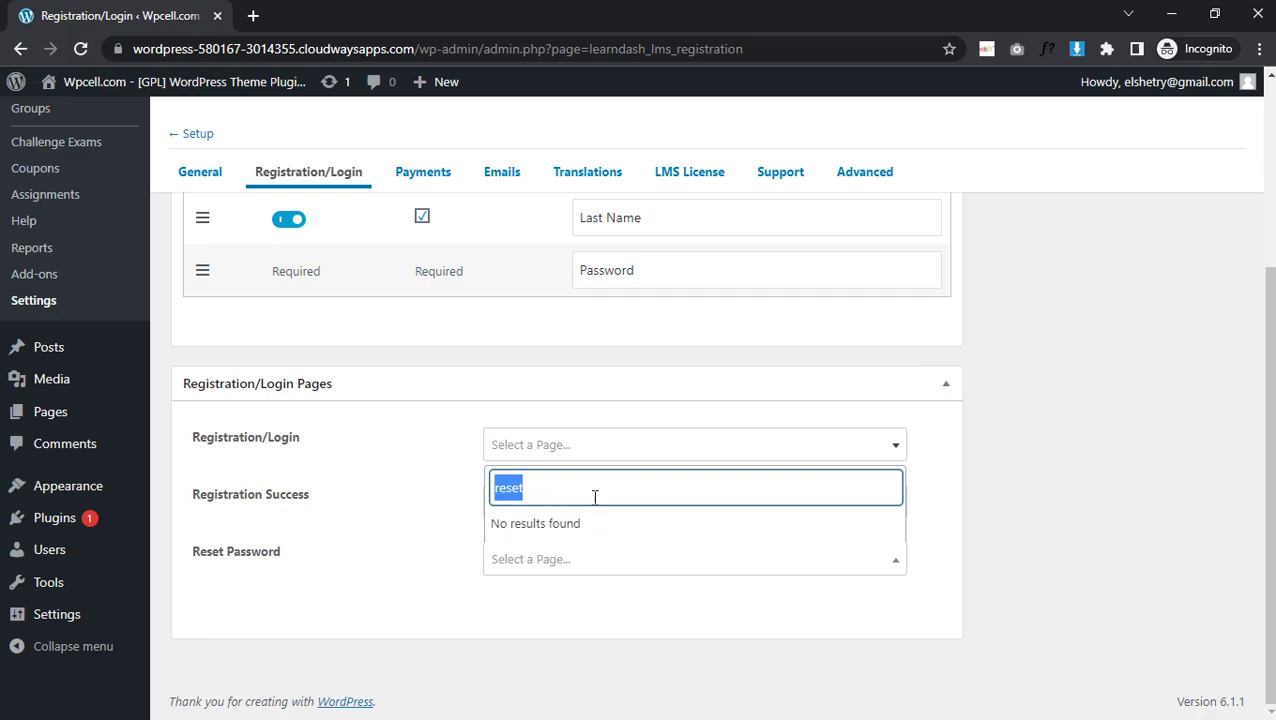
key("BackSpace")
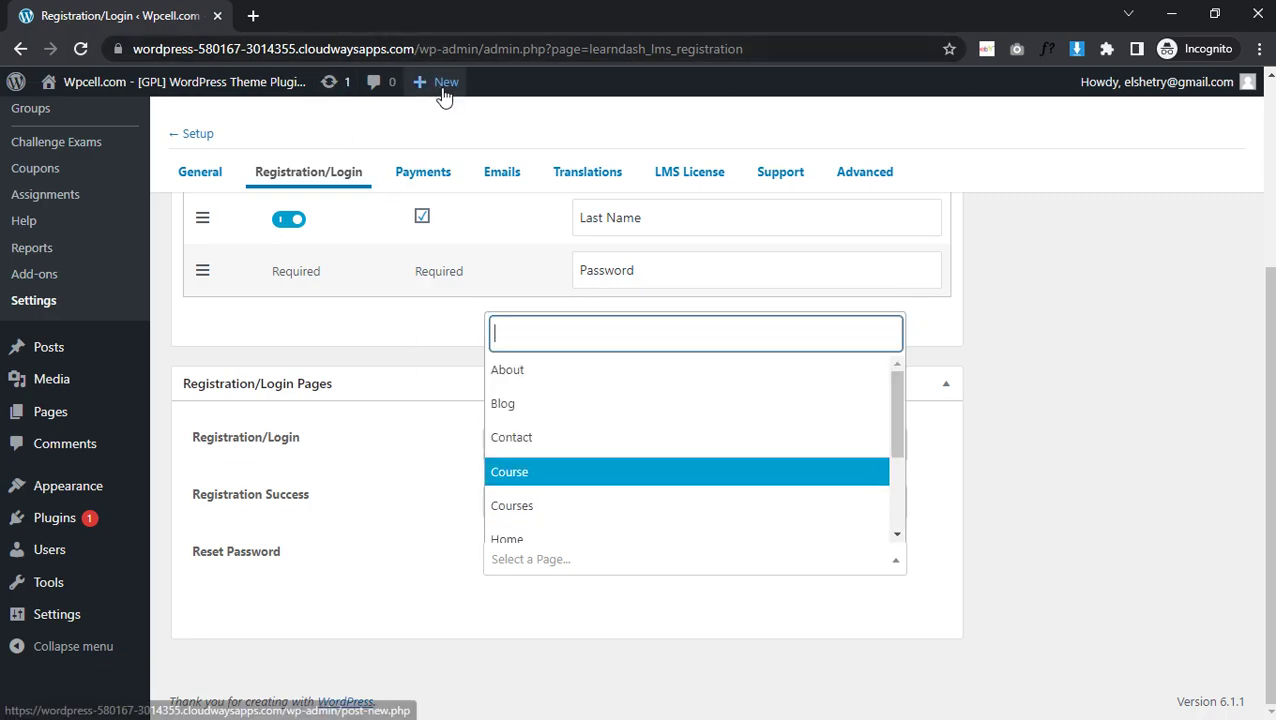
mouse_move(441, 82)
middle_click(445, 164)
Step: Title the new page 'Reset'
left_click(319, 10)
left_click(196, 12)
left_click(320, 12)
left_click(177, 14)
left_click(335, 15)
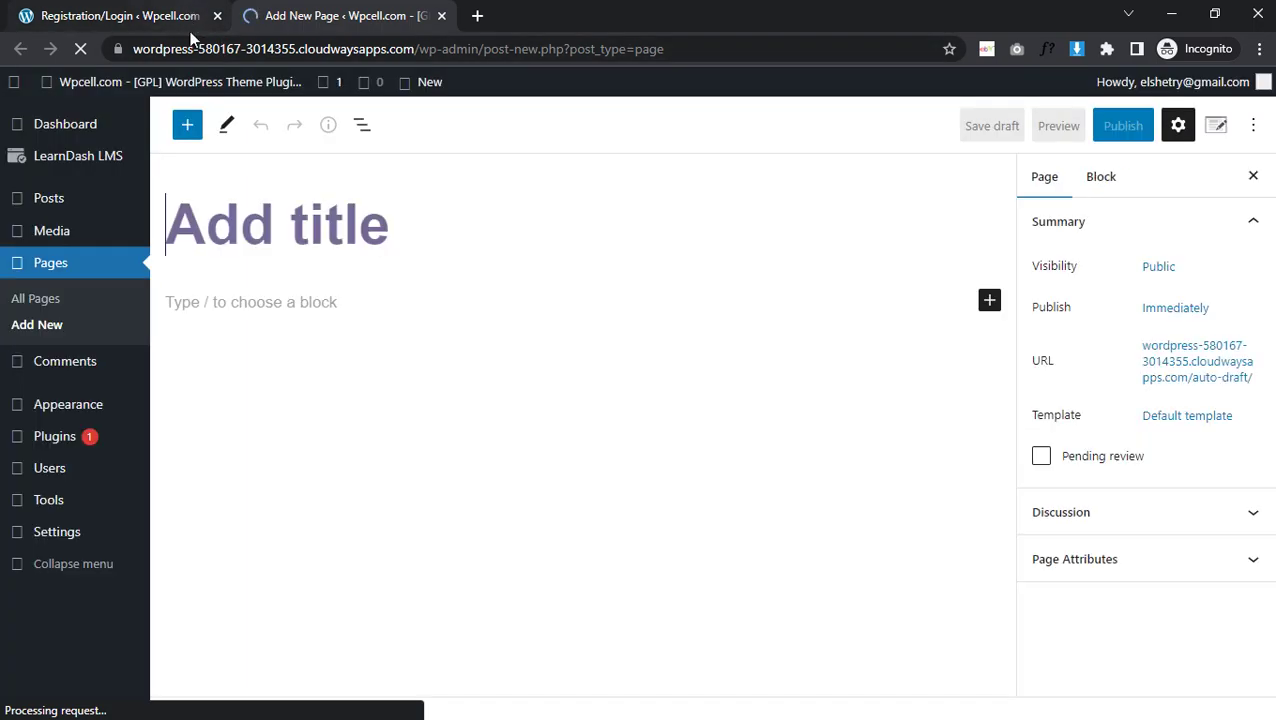
type("reset")
key("ctrl+a")
type("Reset")
Step: Add the LearnDash Reset Password block, publish the page, and reload the registration settings
left_click(989, 300)
type("reset")
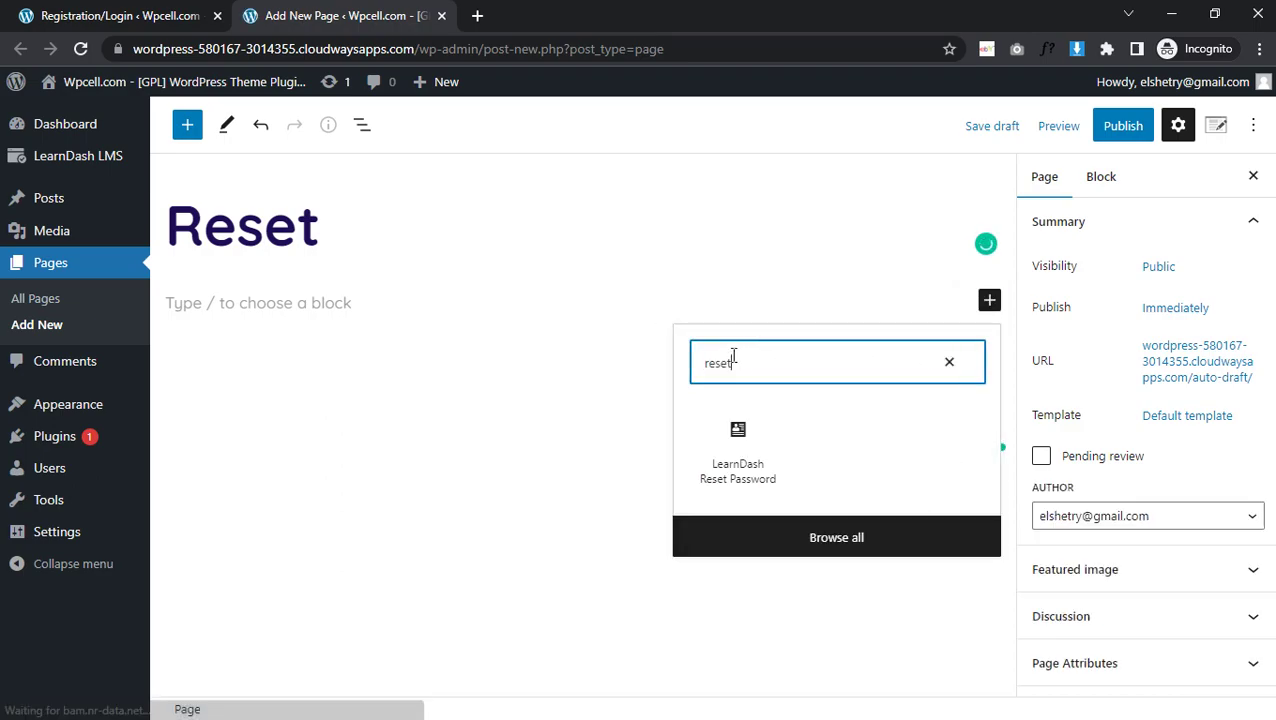
left_click(745, 470)
left_click(1110, 123)
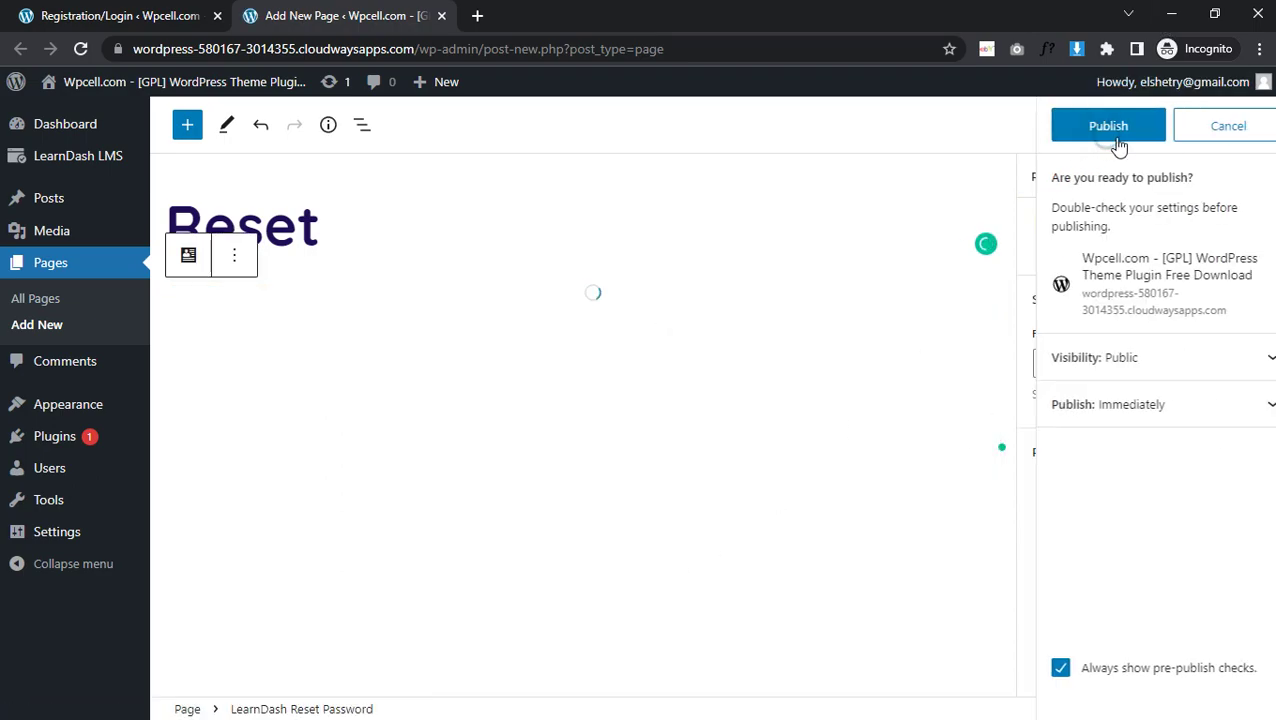
left_click(1112, 125)
left_click(120, 15)
key("F5")
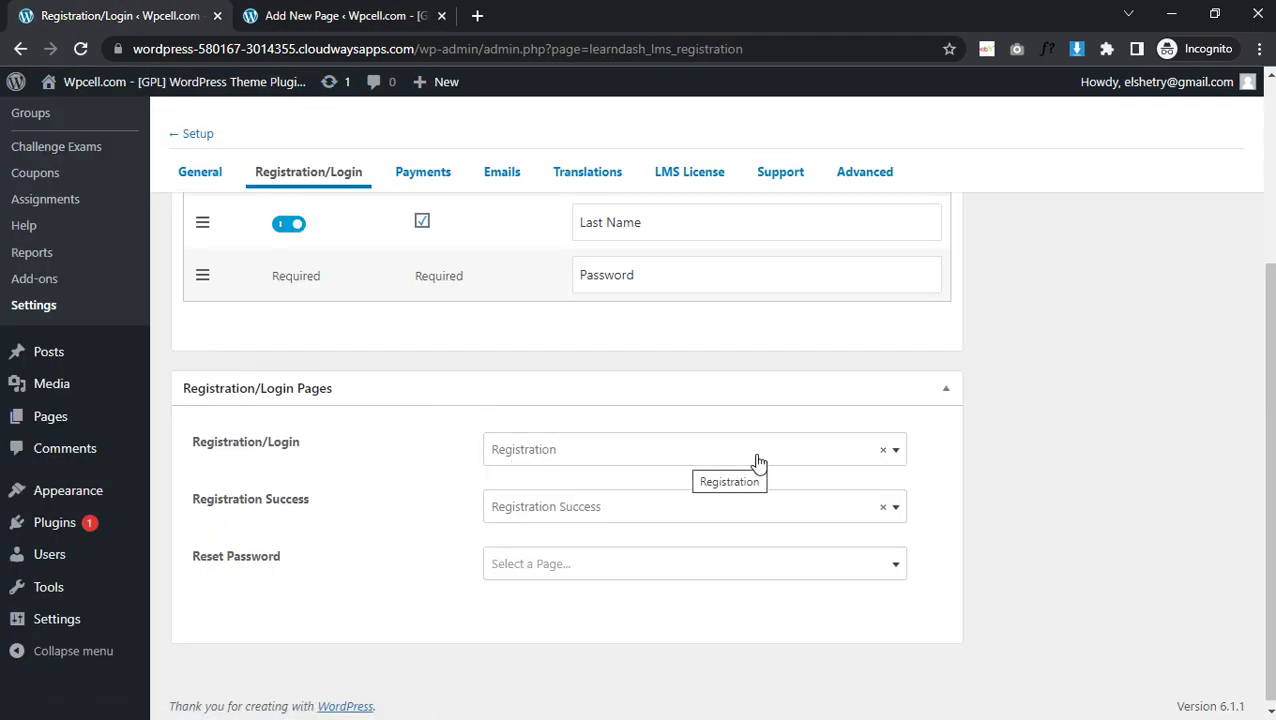
Step: Clear the Registration/Login page selection, leaving Registration Success as is
left_click(882, 450)
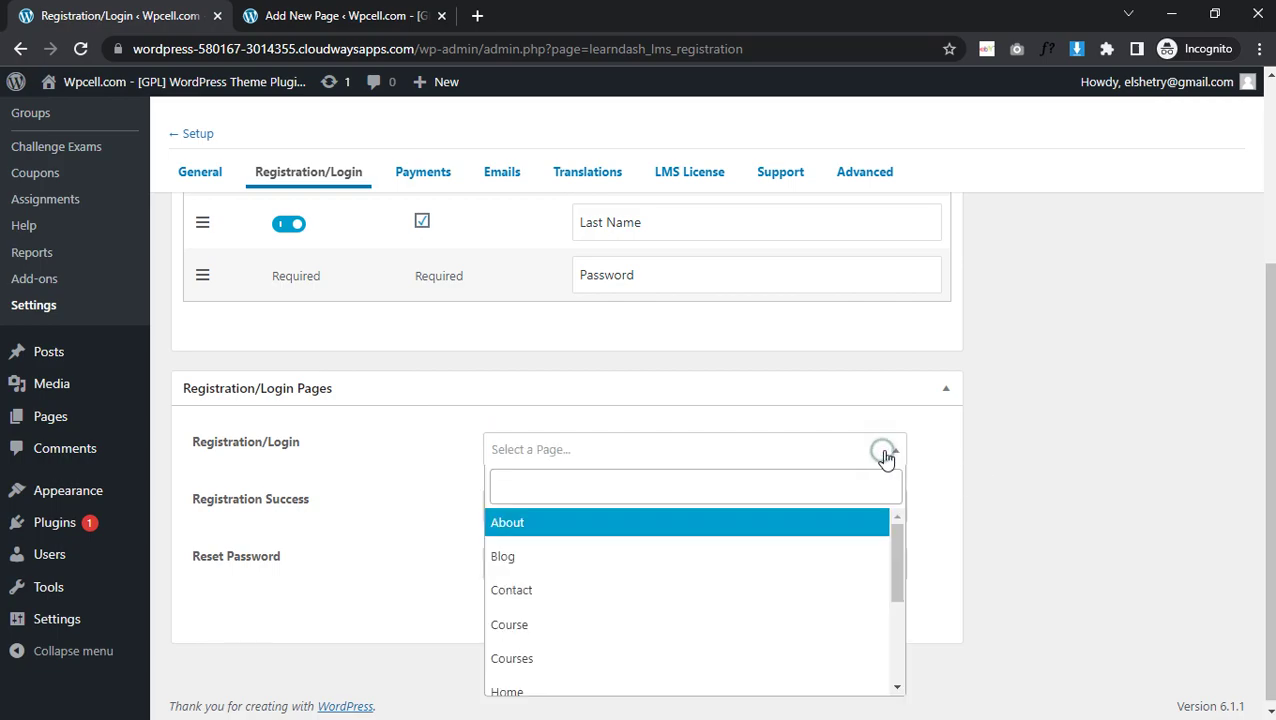
left_click(962, 500)
left_click(888, 517)
left_click(940, 504)
Step: Choose the Reset page for Reset Password and save the registration settings
left_click(855, 567)
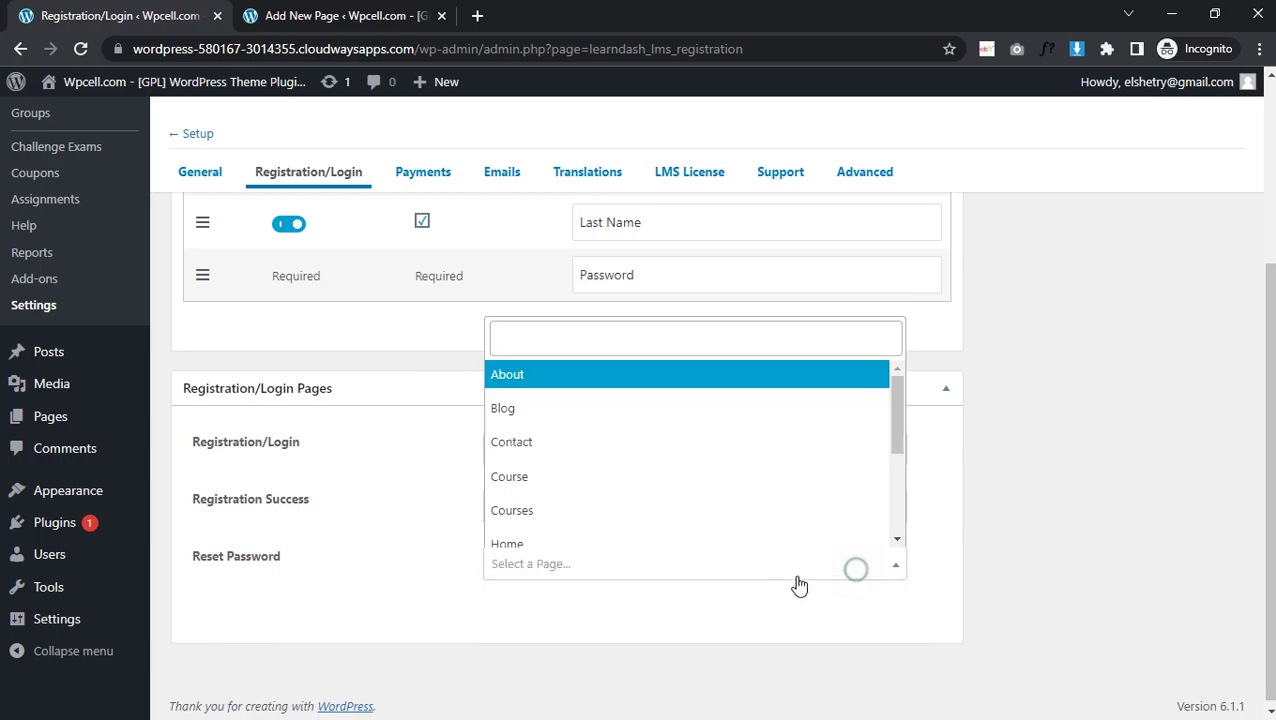
left_click(563, 346)
type("rews")
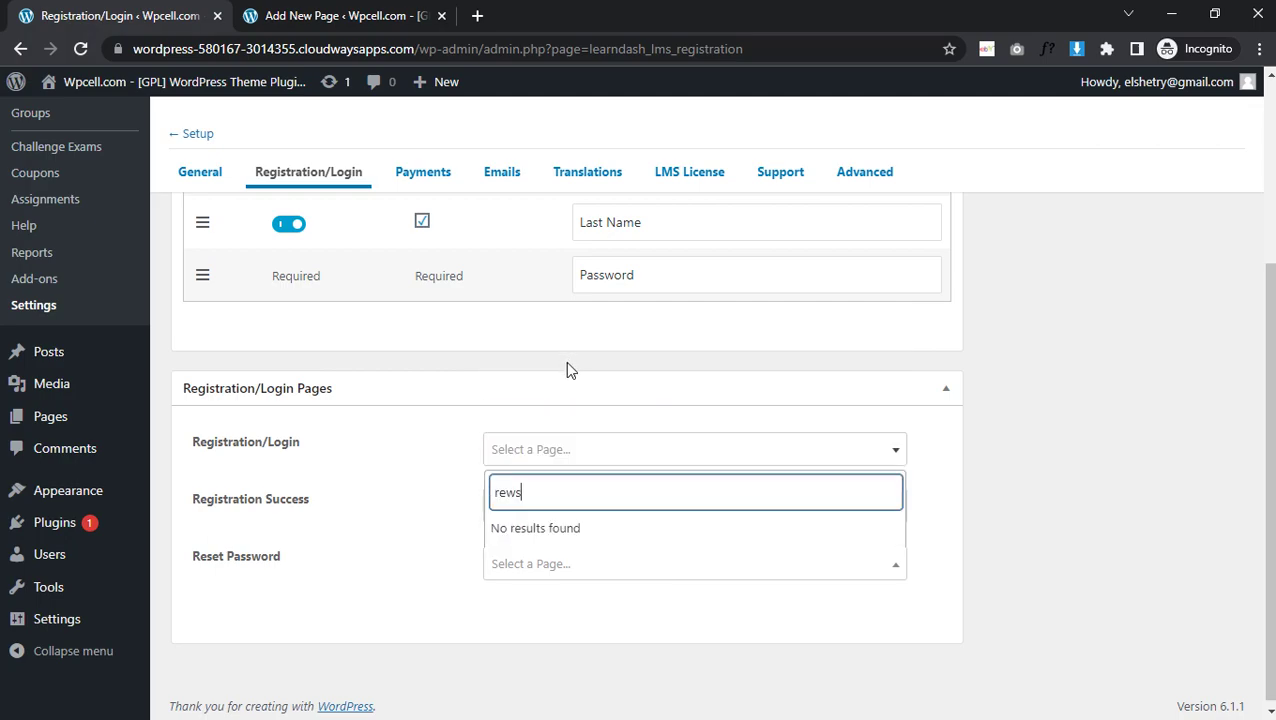
key("BackSpace")
key("BackSpace")
type("set")
left_click(566, 528)
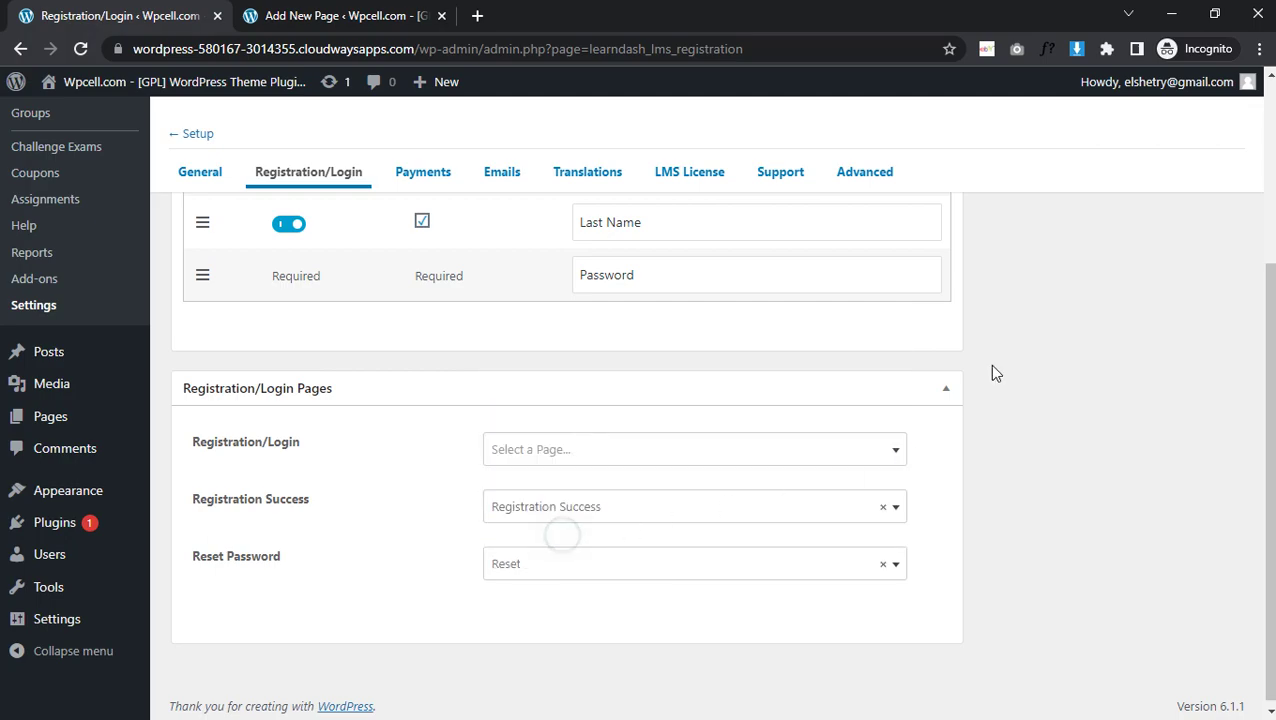
scroll(1095, 265, "up", 3)
left_click(1214, 284)
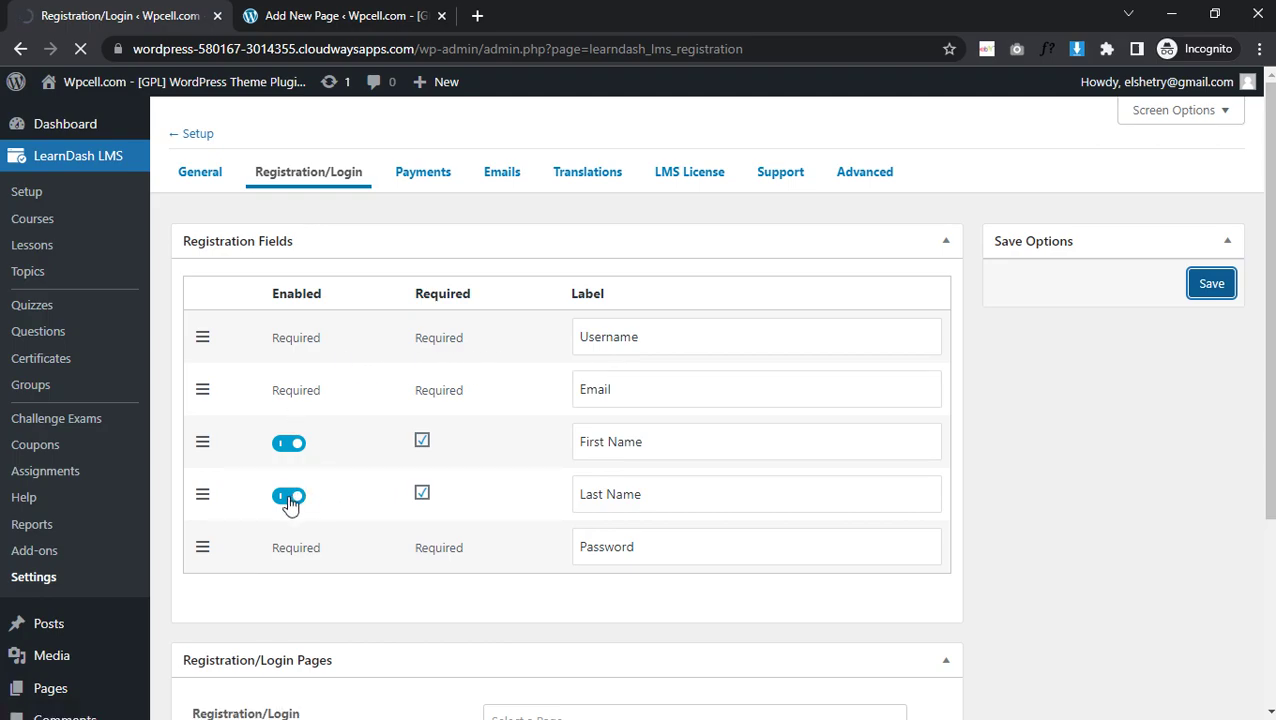
scroll(300, 494, "down", 1)
scroll(308, 494, "down", 2)
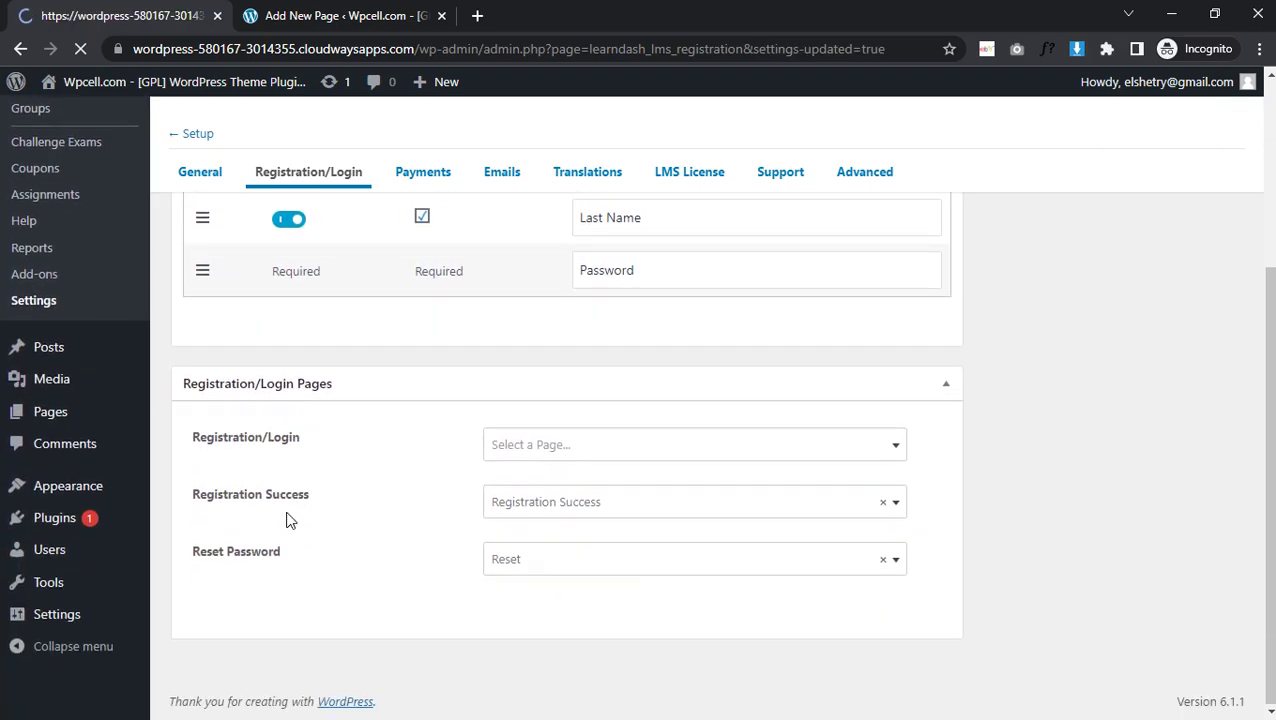
scroll(102, 573, "down", 1)
scroll(70, 460, "down", 2)
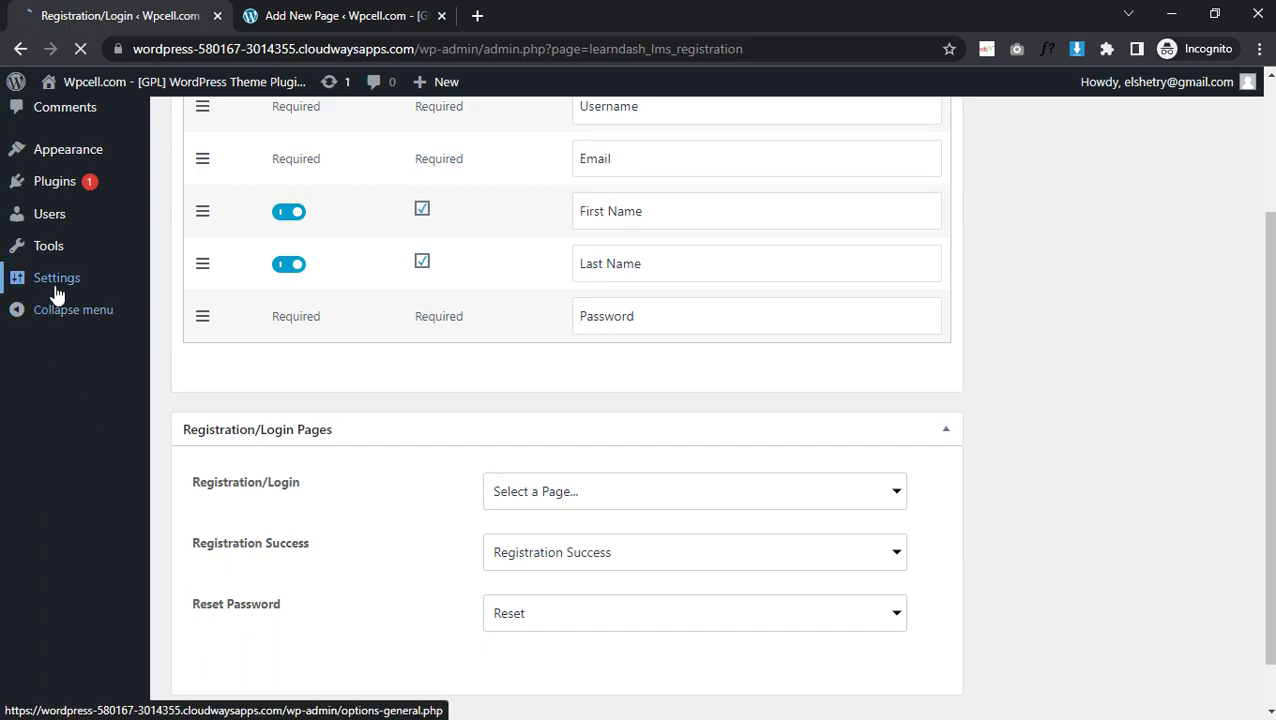
Step: Check 'Anyone can register' in WordPress General Settings and save the changes
scroll(70, 620, "down", 1)
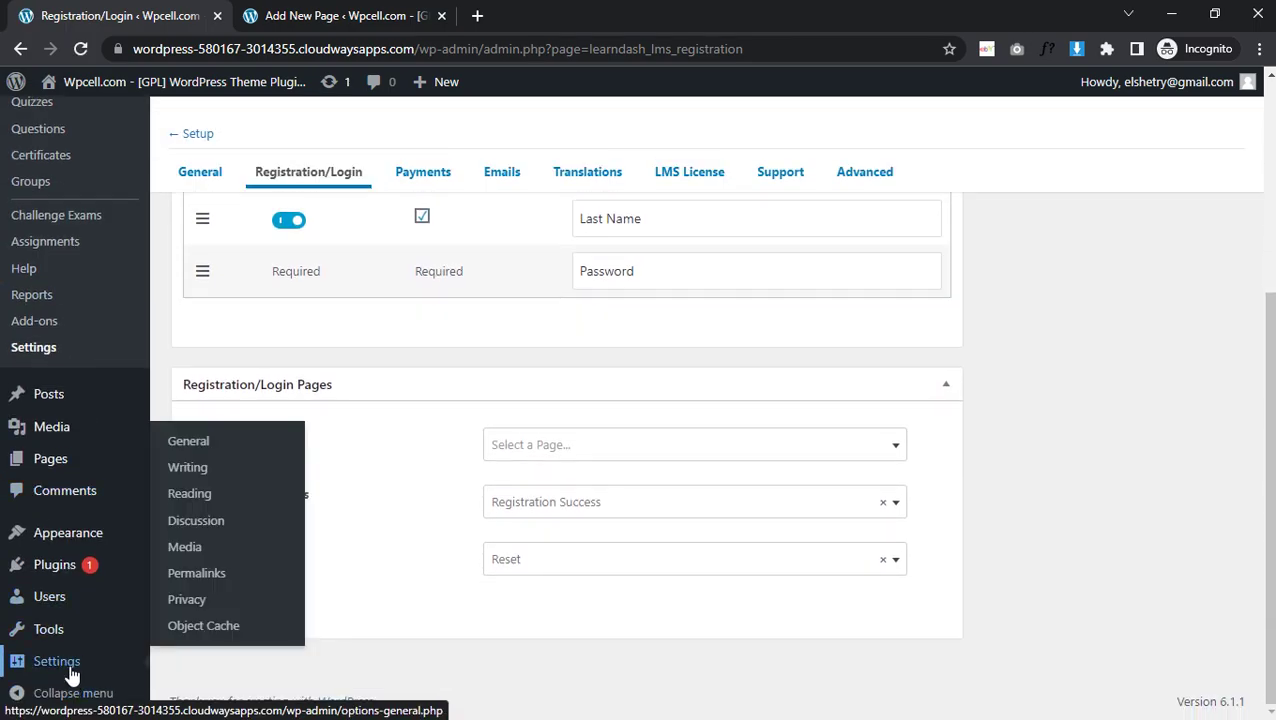
left_click(182, 452)
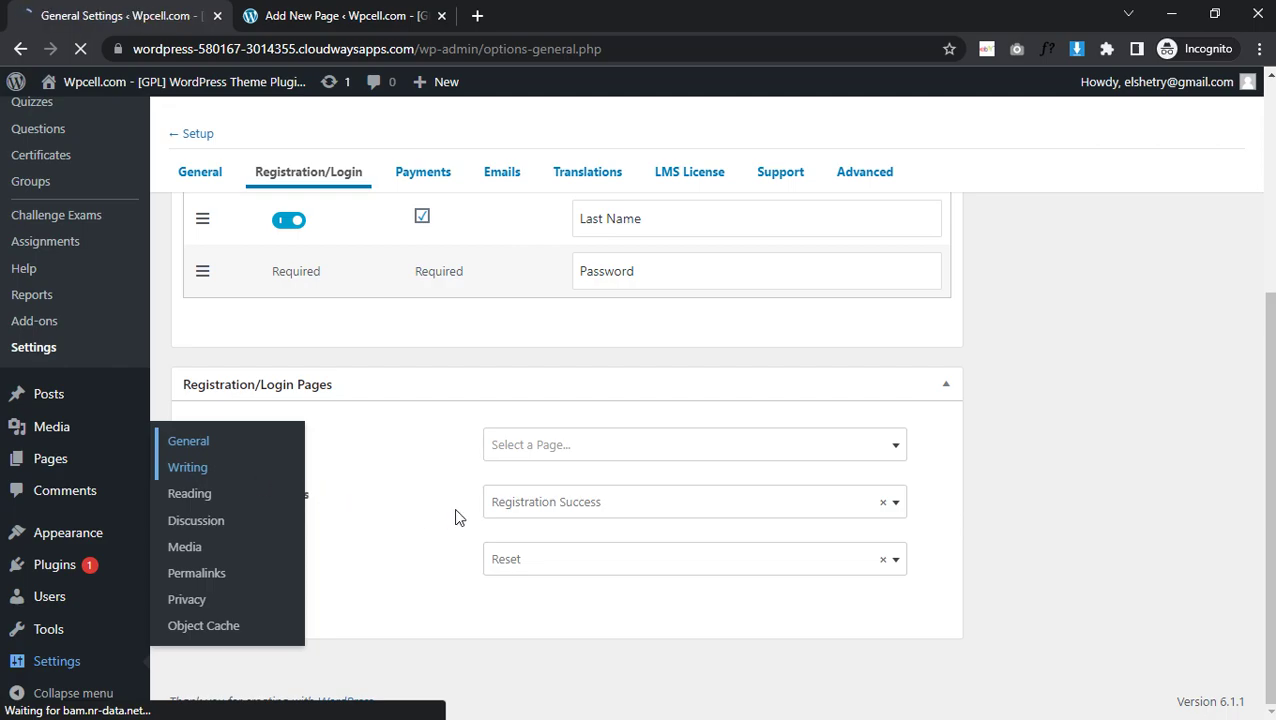
scroll(430, 485, "down", 1)
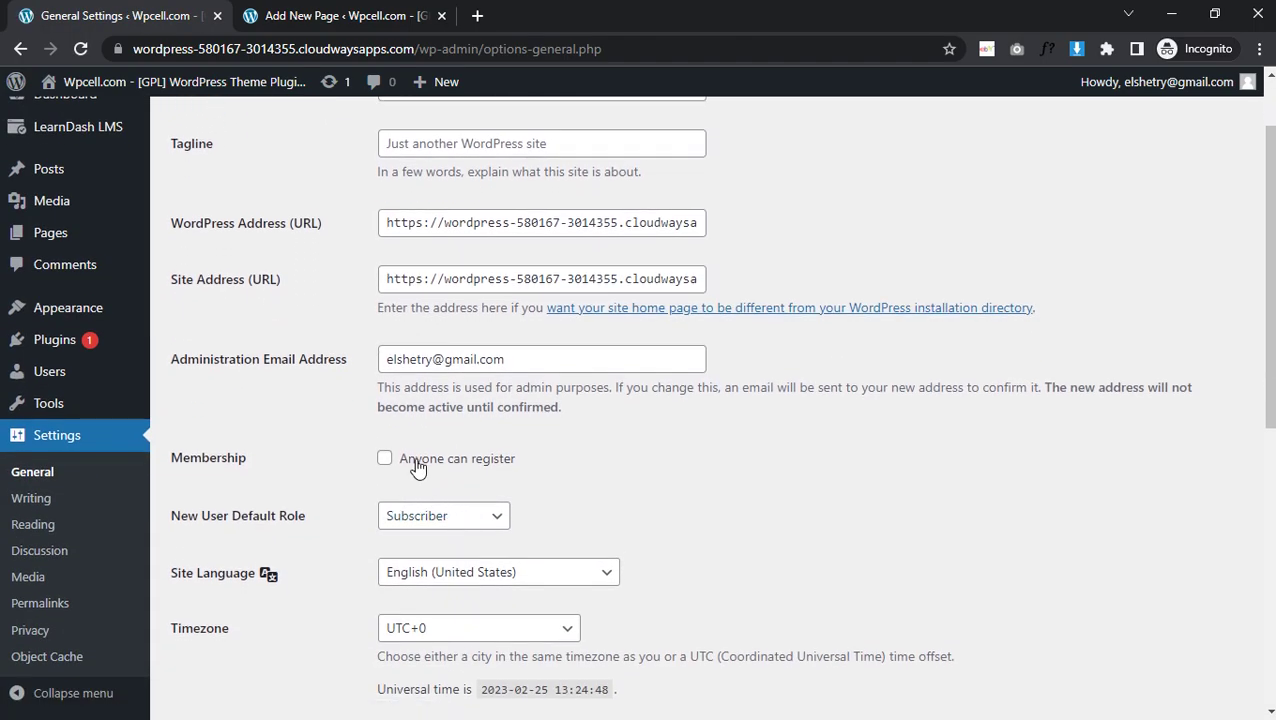
left_click(417, 466)
scroll(370, 527, "down", 6)
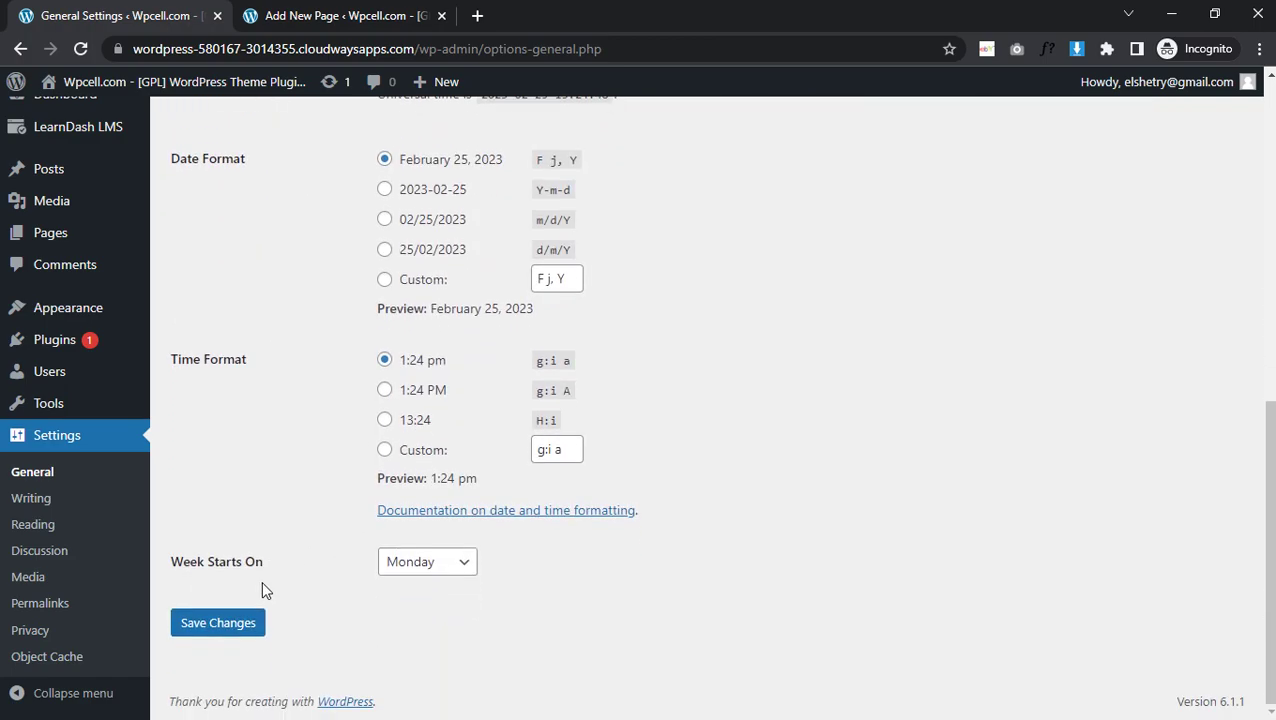
left_click(213, 626)
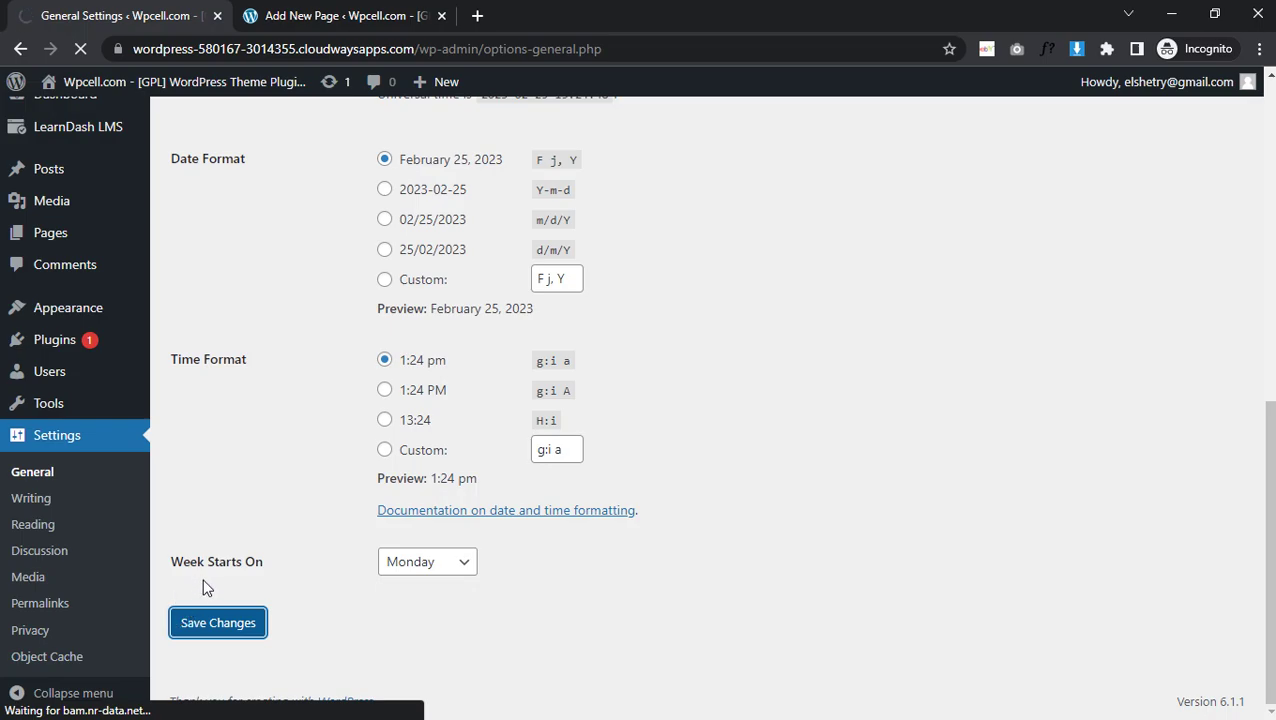
left_click(78, 608)
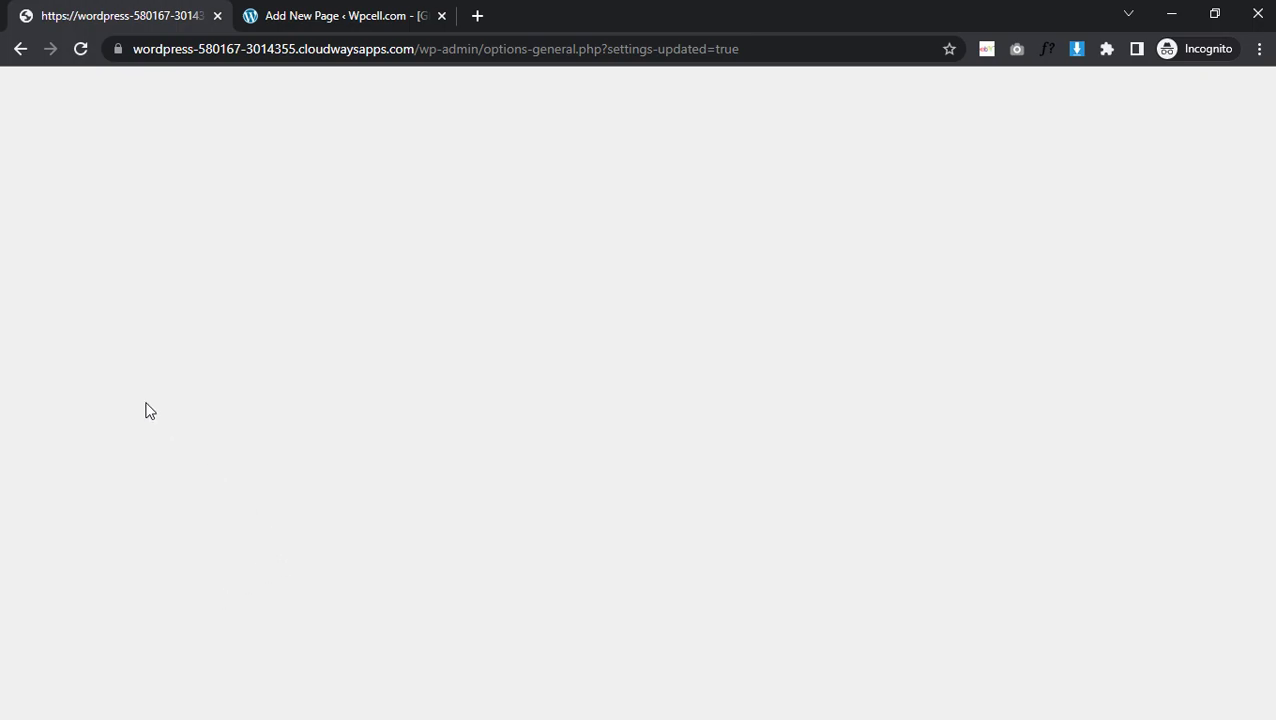
left_click(20, 48)
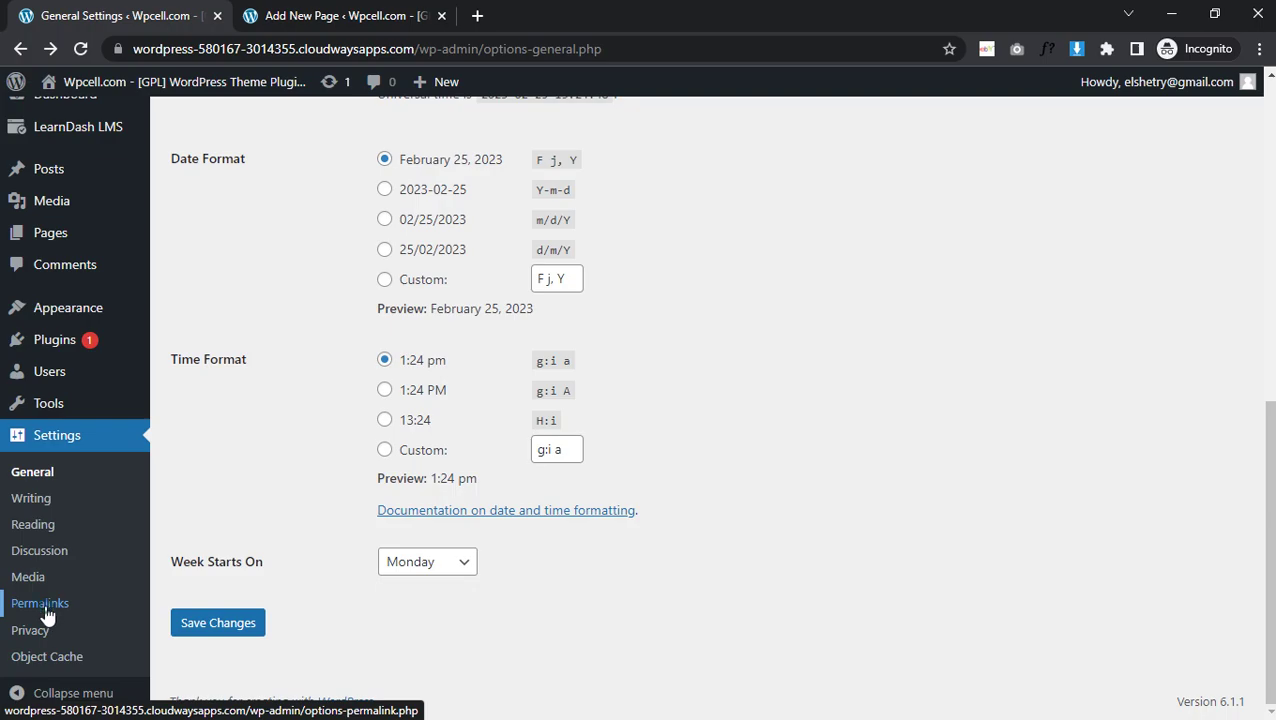
Step: Set permalinks to Post name, save, and switch to the course page in Firefox
left_click(50, 606)
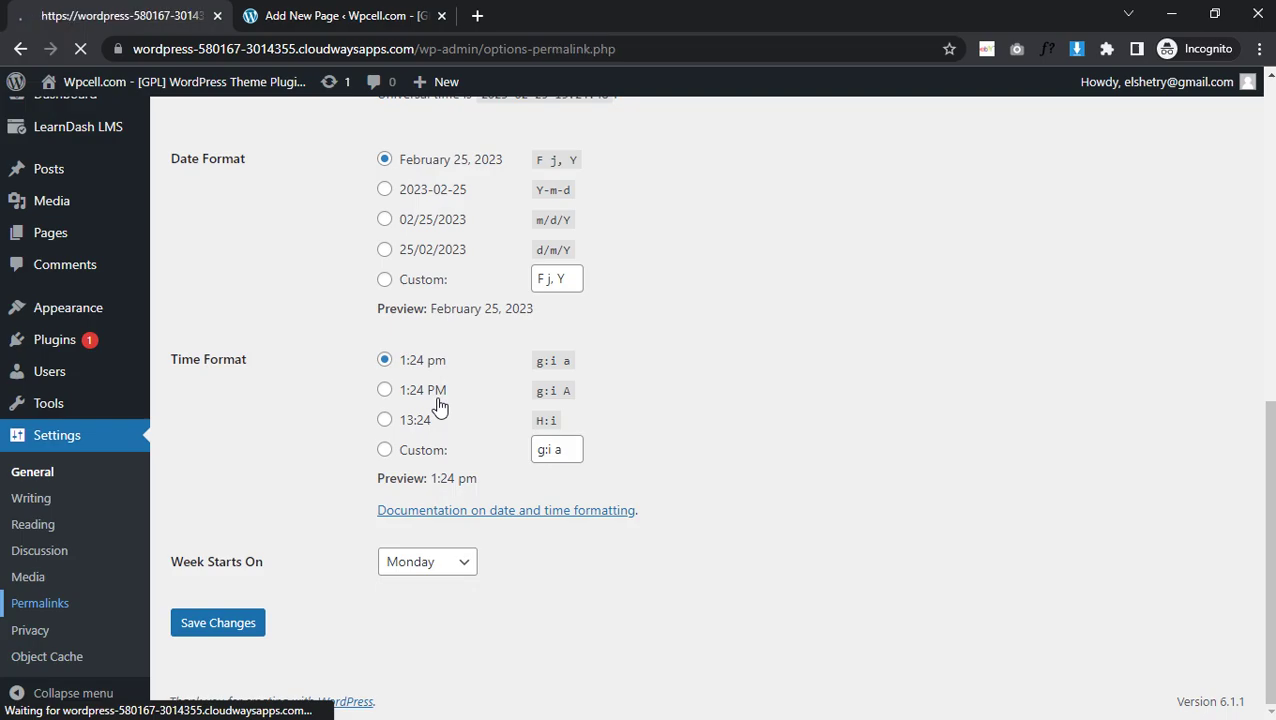
scroll(436, 407, "down", 2)
left_click(419, 376)
scroll(245, 590, "down", 10)
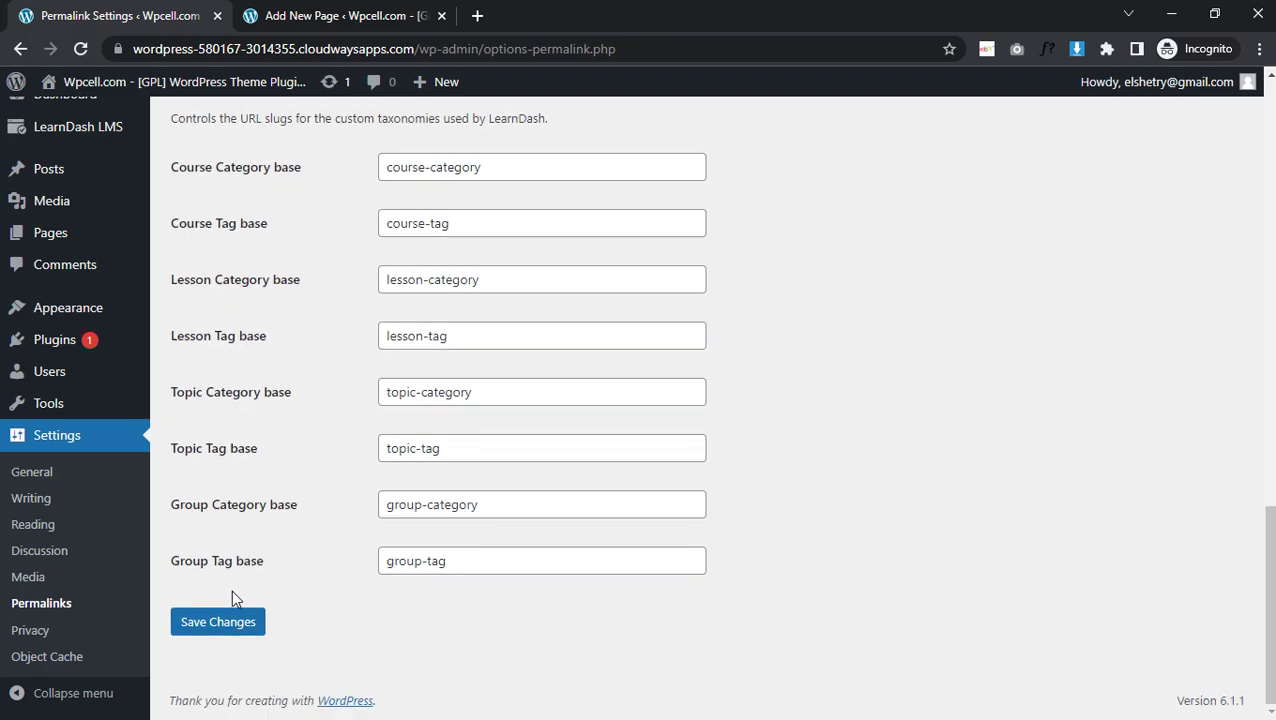
left_click(232, 624)
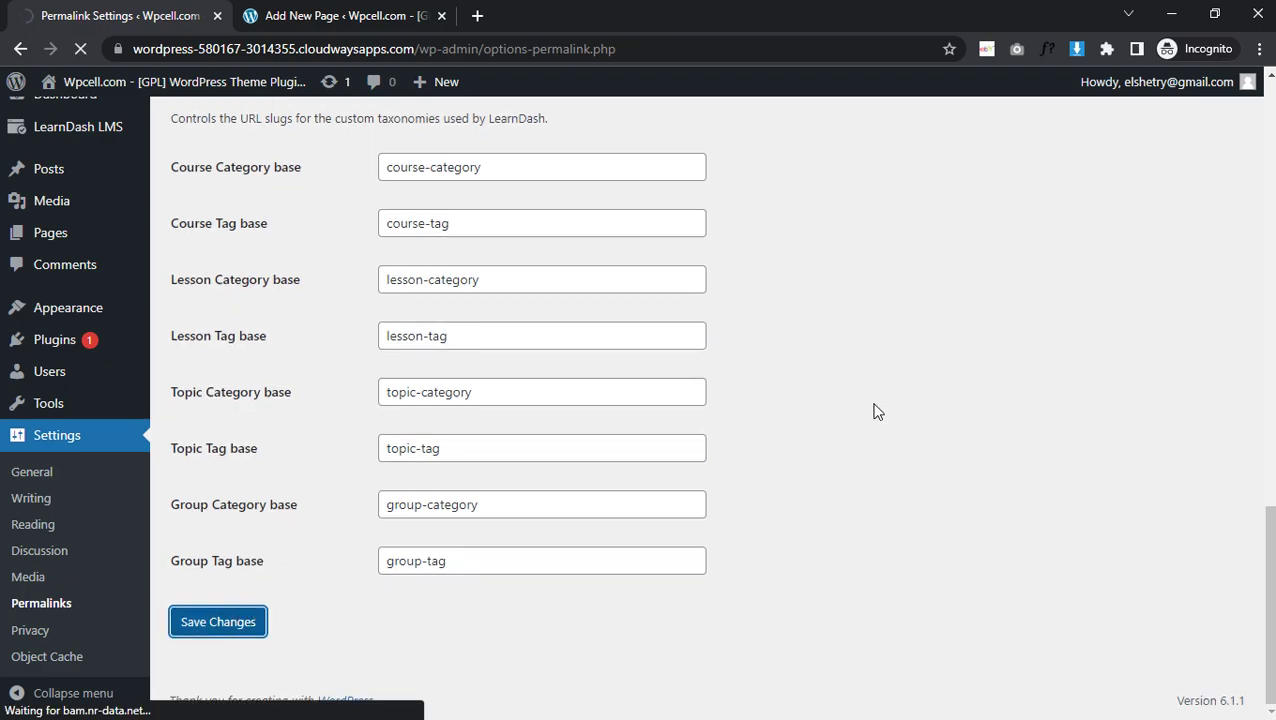
key("alt+Tab")
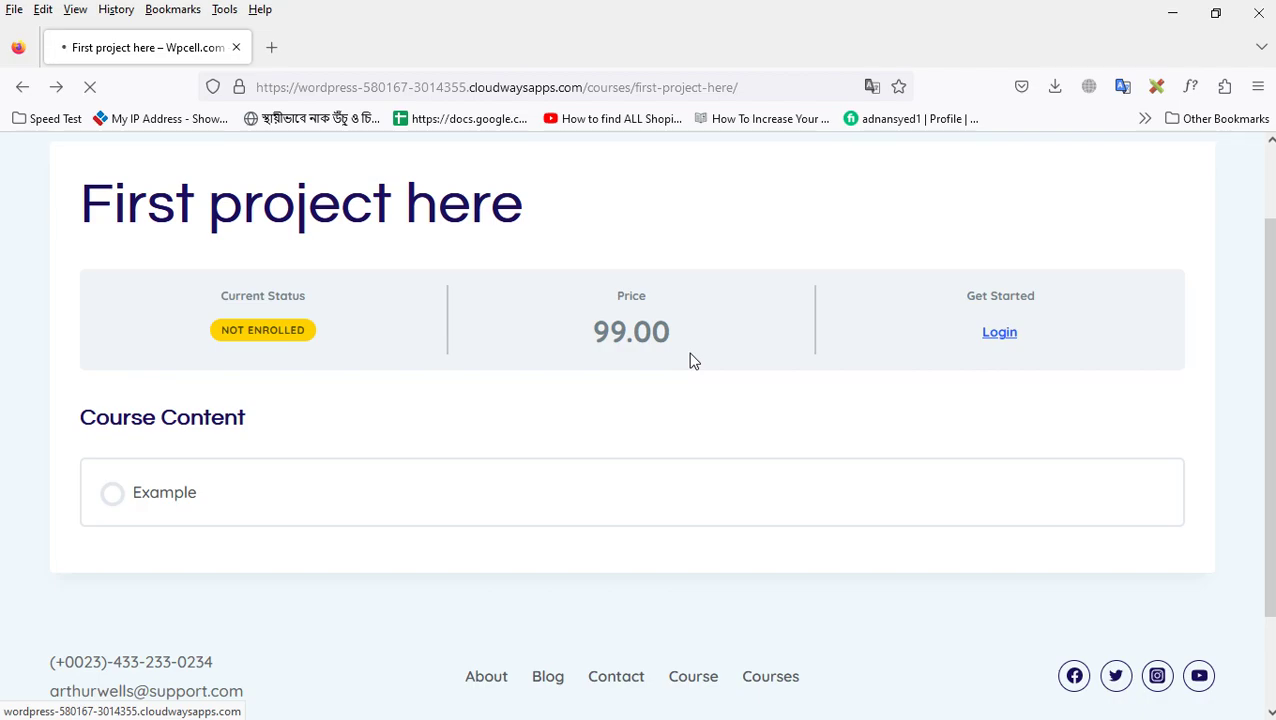
Step: Try the course Login popup and registration form, then follow 'Lost Your Password?' to the Reset page
left_click(1002, 338)
left_click(470, 388)
left_click(439, 480)
left_click(436, 418)
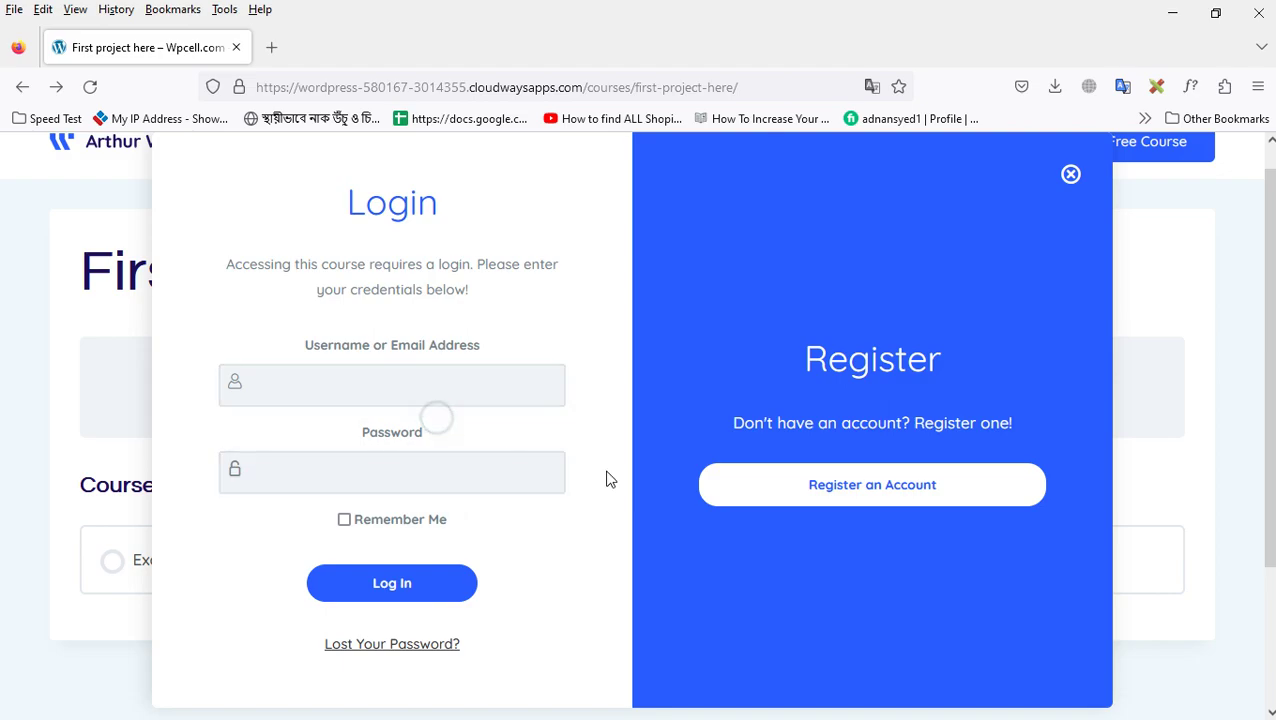
left_click(788, 490)
left_click(786, 373)
left_click(775, 464)
left_click(421, 648)
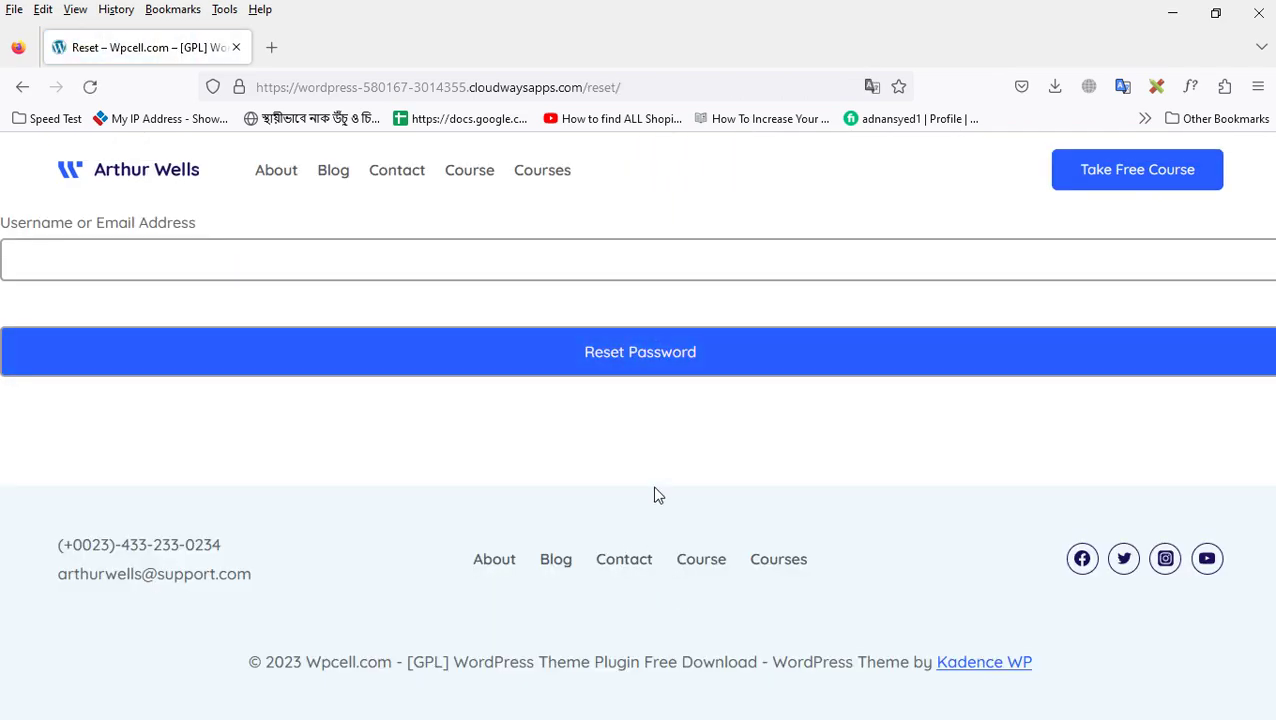
left_click(294, 266)
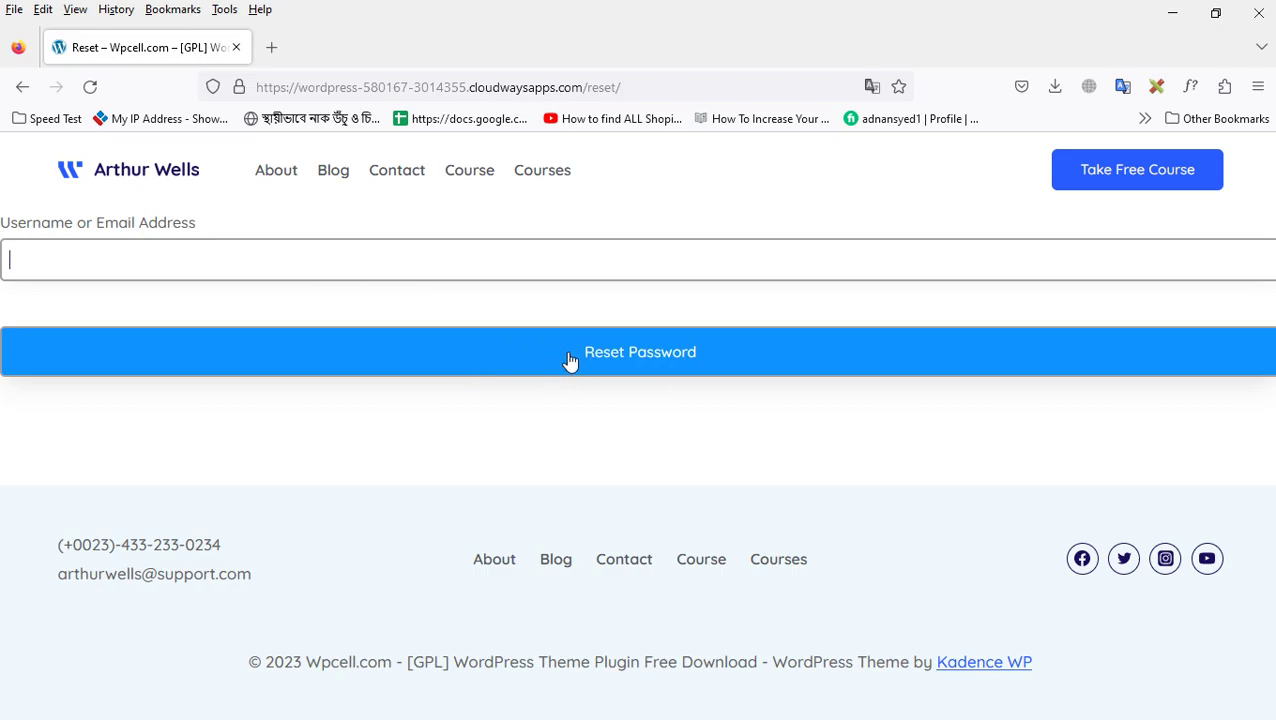